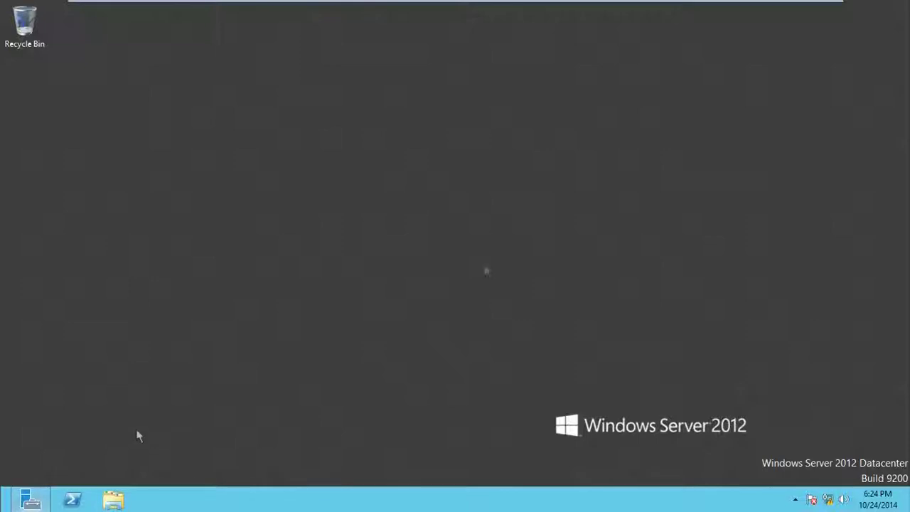
- Open the Ethernet0 adapter's IPv4 properties from the Network and Sharing Center
{"action": "mouse_move", "coordinate": [30, 500]}
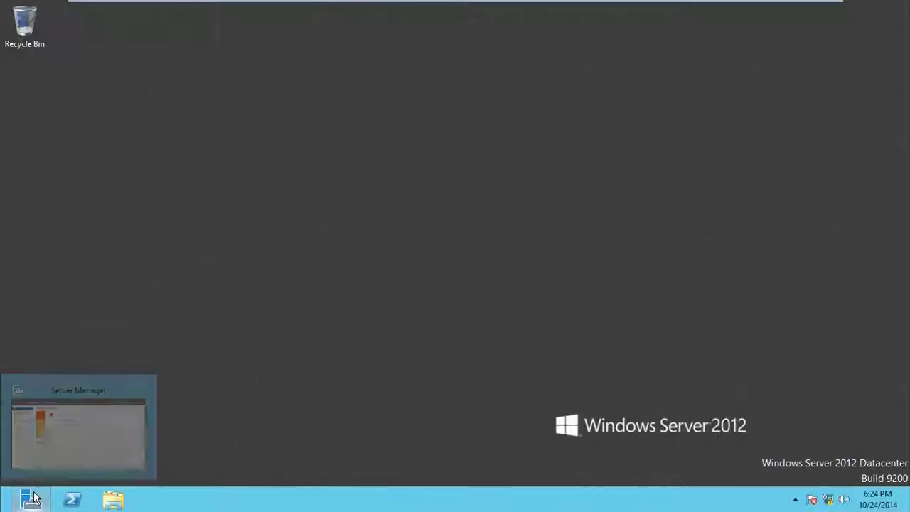
{"action": "left_click", "coordinate": [63, 435]}
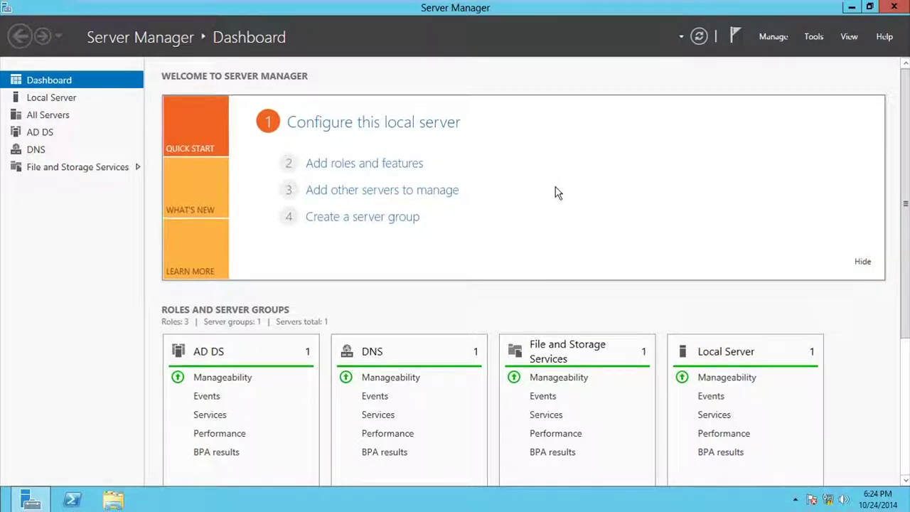
{"action": "right_click", "coordinate": [829, 502]}
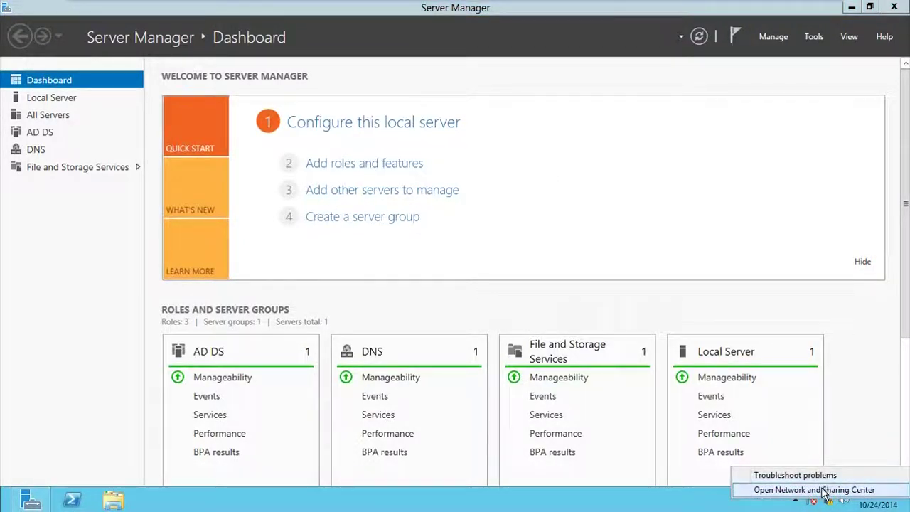
{"action": "left_click", "coordinate": [825, 490]}
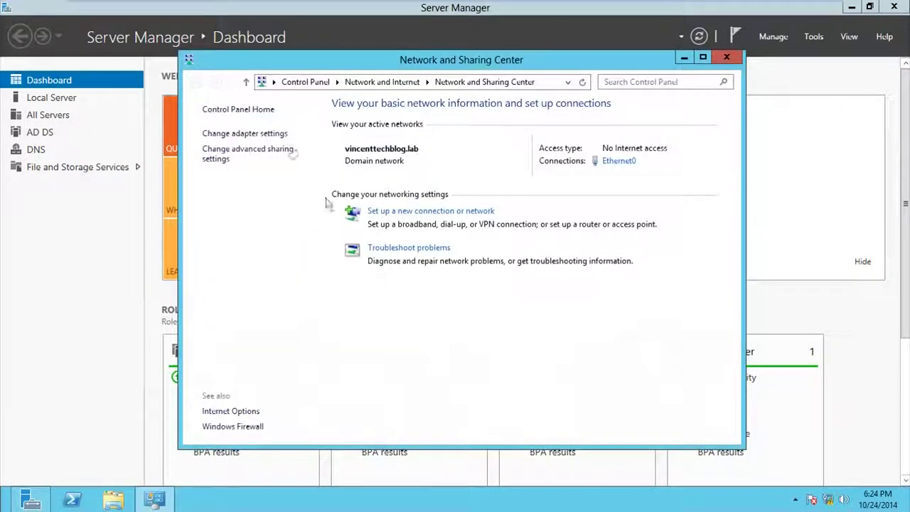
{"action": "left_click", "coordinate": [281, 135]}
{"action": "right_click", "coordinate": [280, 157]}
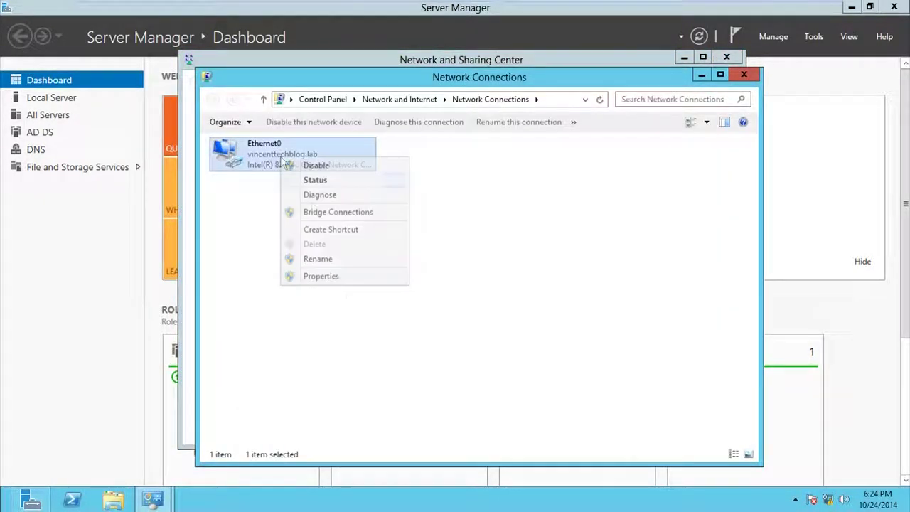
{"action": "left_click", "coordinate": [348, 277]}
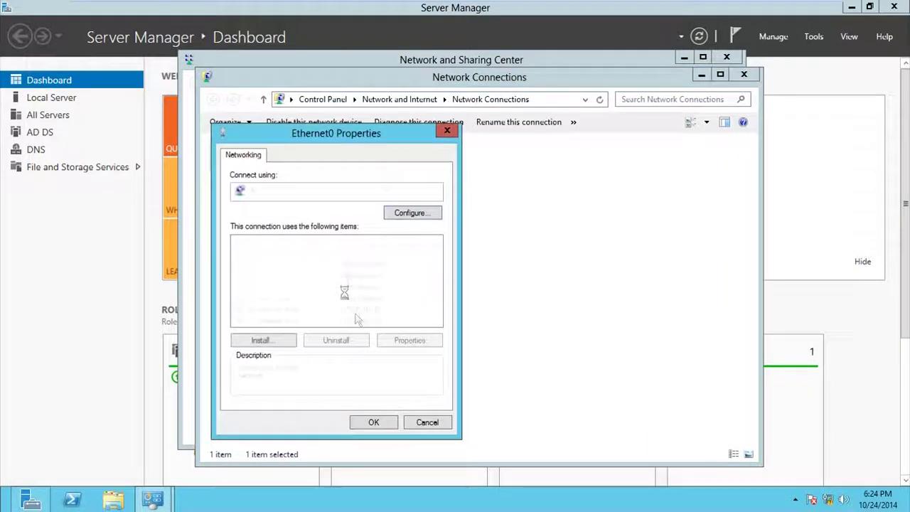
{"action": "double_click", "coordinate": [350, 318]}
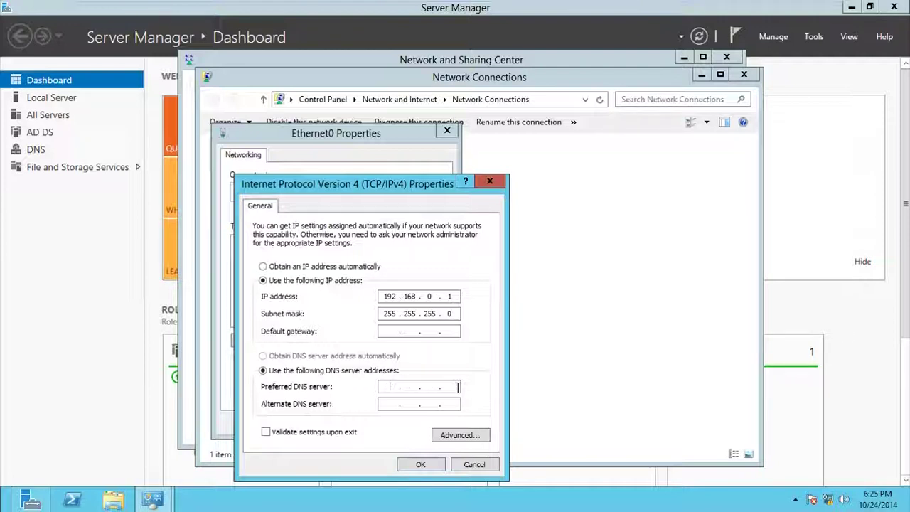
- Enter 192.168.0.1 as the preferred DNS server, save it, and close the network windows
{"action": "left_click", "coordinate": [410, 386]}
{"action": "type", "text": "192 . 168 . 0 . 1"}
{"action": "left_click", "coordinate": [420, 465]}
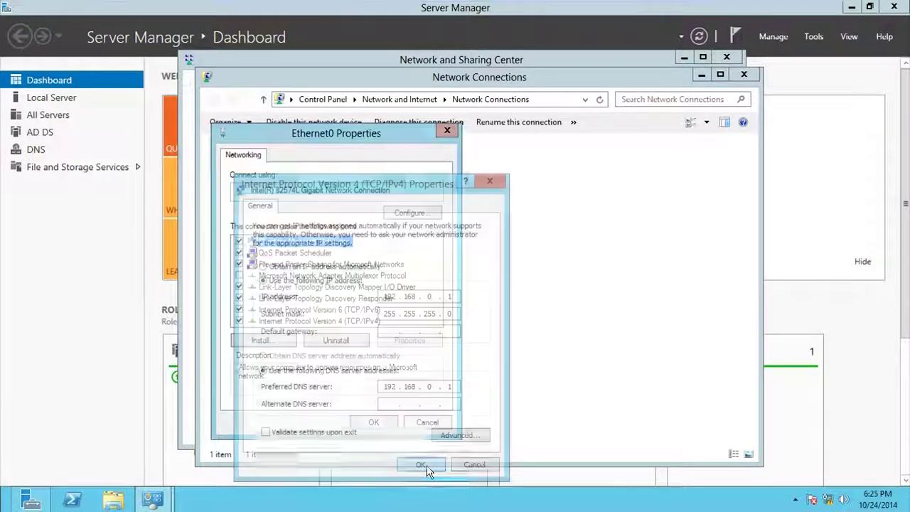
{"action": "left_click", "coordinate": [370, 425]}
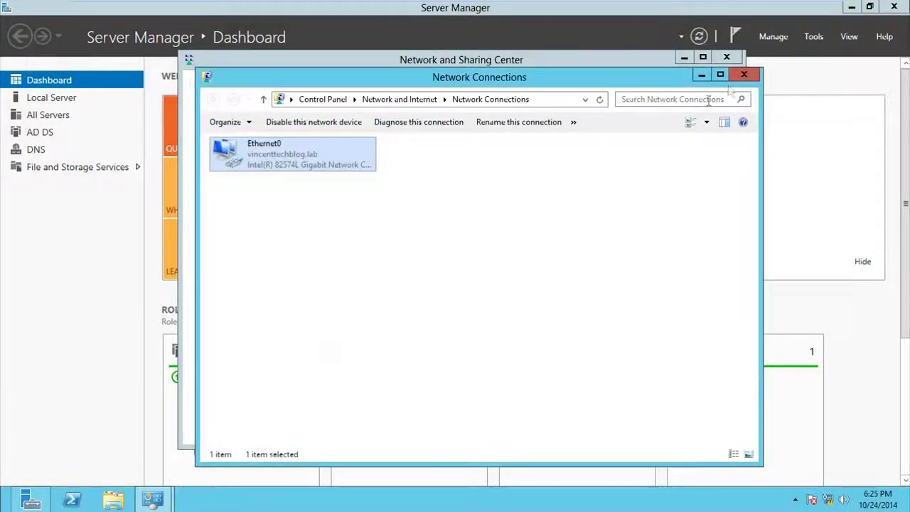
{"action": "left_click", "coordinate": [744, 75]}
{"action": "left_click", "coordinate": [725, 59]}
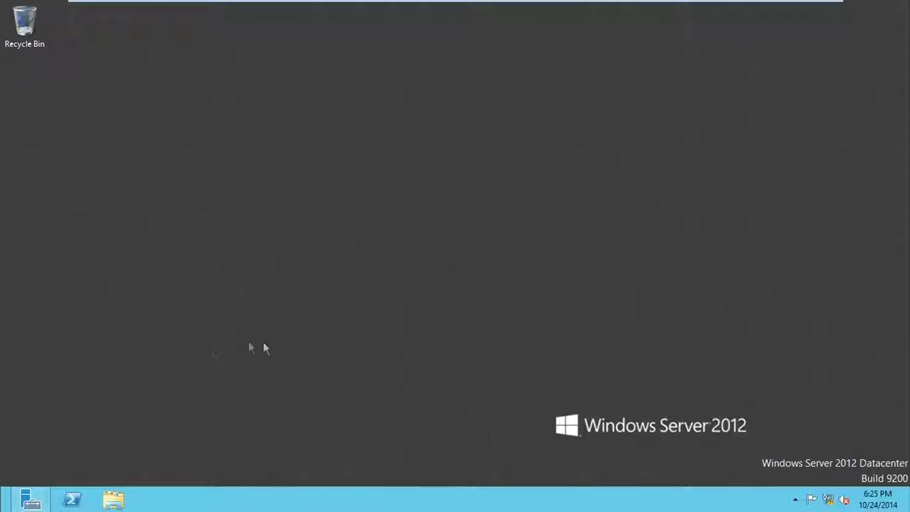
- Open Ethernet0's IPv4 properties from Server Manager's Local Server page
{"action": "left_click", "coordinate": [30, 500]}
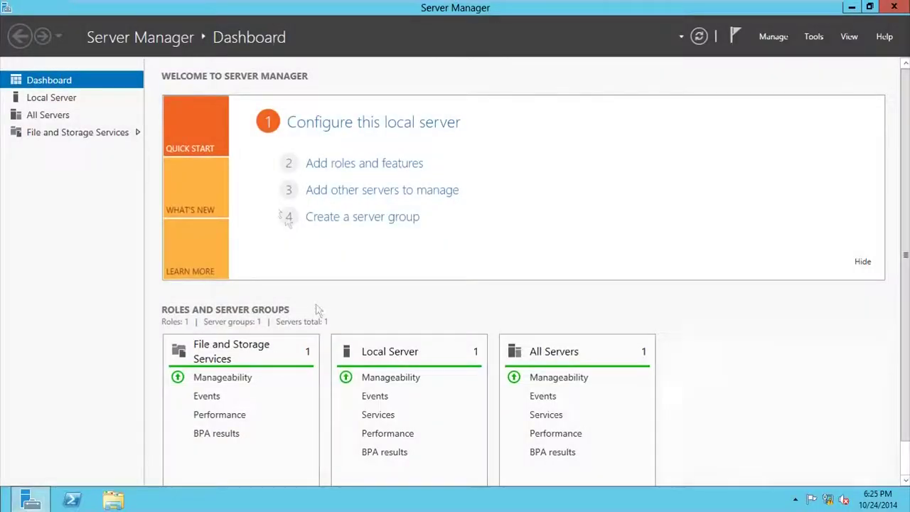
{"action": "left_click", "coordinate": [62, 102]}
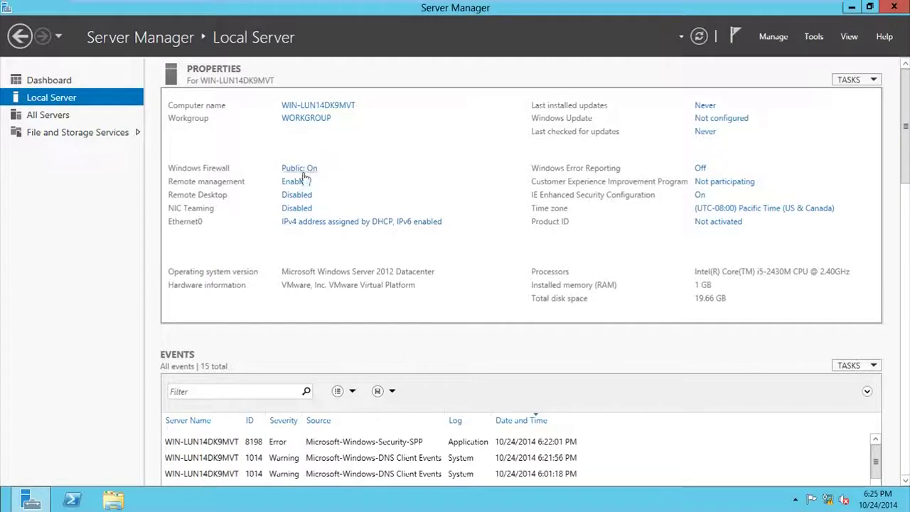
{"action": "left_click", "coordinate": [361, 222]}
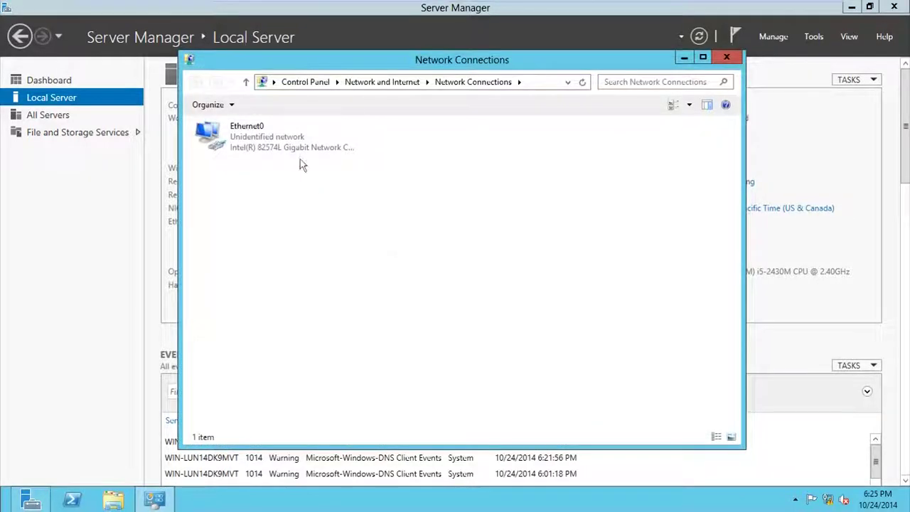
{"action": "right_click", "coordinate": [287, 150]}
{"action": "left_click", "coordinate": [327, 268]}
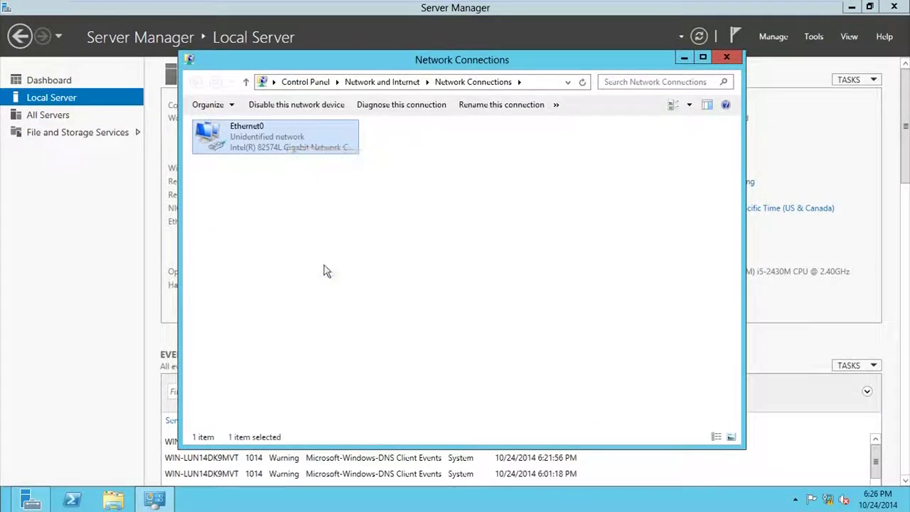
{"action": "double_click", "coordinate": [336, 304]}
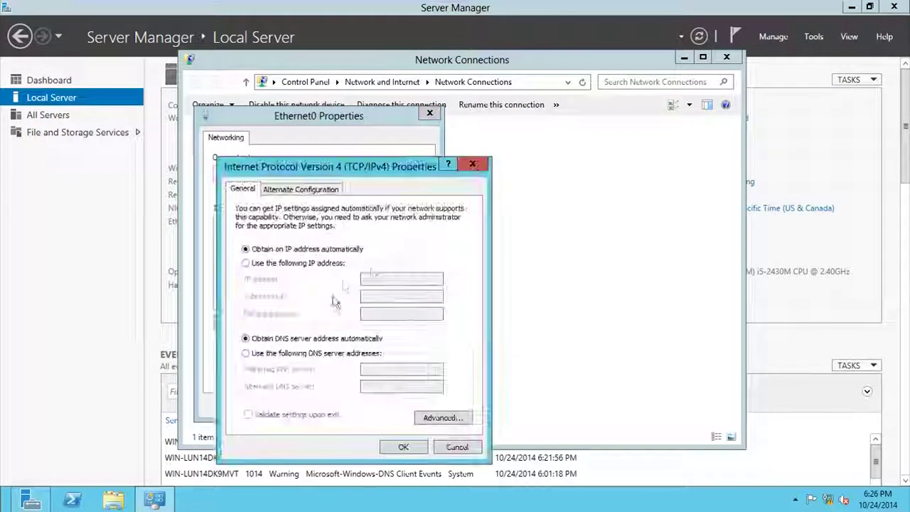
- Assign static IP 192.168.0.2 with subnet mask 255.255.255.0 and save the adapter settings
{"action": "left_click", "coordinate": [332, 263]}
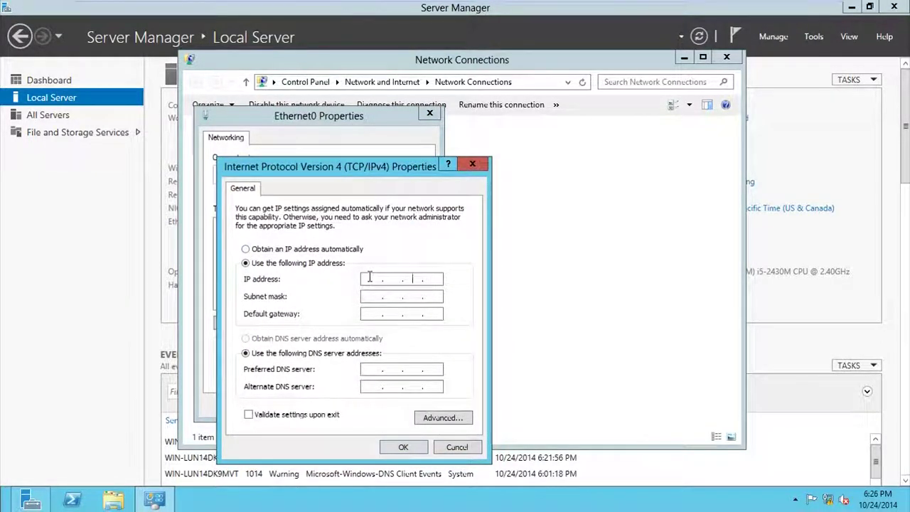
{"action": "left_click", "coordinate": [370, 278]}
{"action": "type", "text": "192 . 168 . 0 . 2"}
{"action": "key", "text": "Tab"}
{"action": "key", "text": "Tab"}
{"action": "key", "text": "Tab"}
{"action": "key", "text": "Tab"}
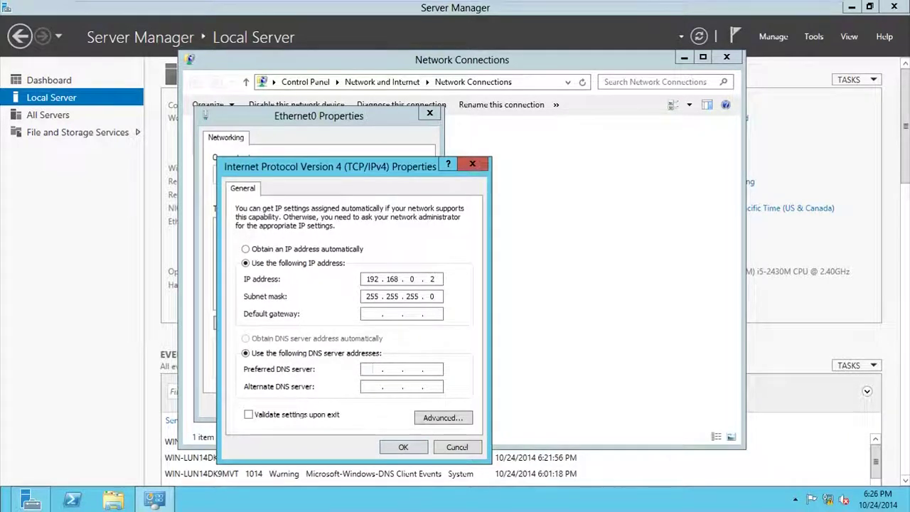
{"action": "left_click", "coordinate": [411, 449]}
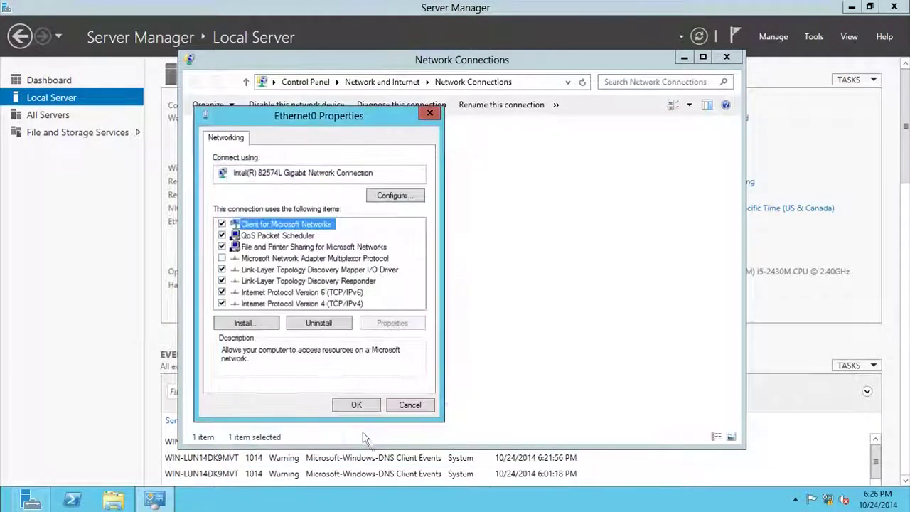
{"action": "left_click", "coordinate": [364, 408]}
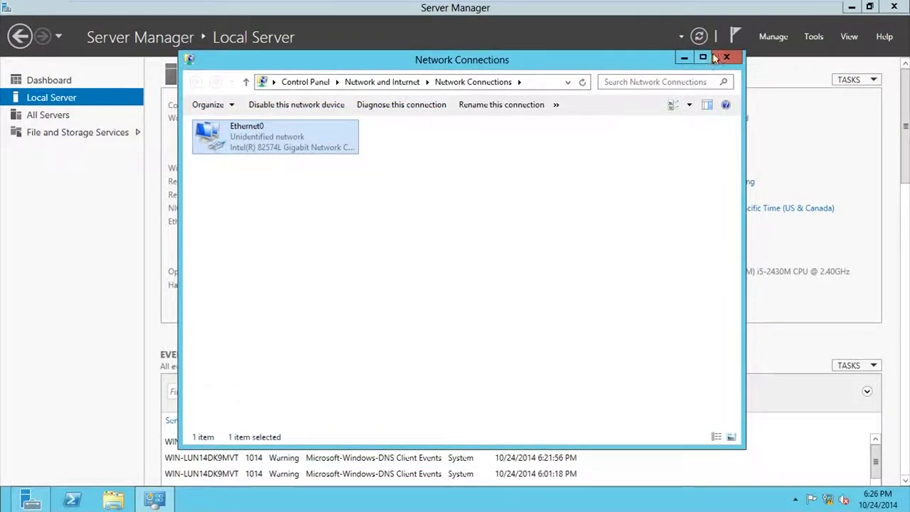
{"action": "left_click", "coordinate": [727, 56]}
{"action": "left_click", "coordinate": [321, 105]}
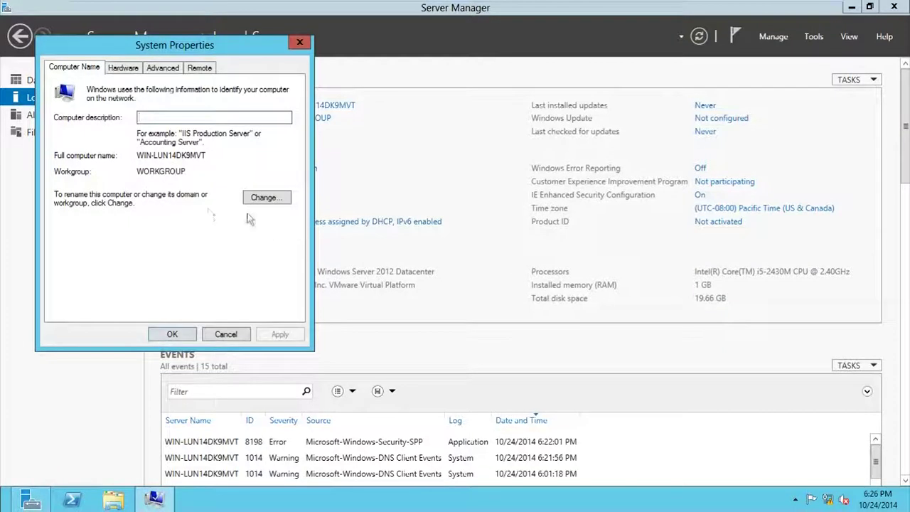
- Change the computer name to DC2 and accept the restart
{"action": "left_click", "coordinate": [263, 199]}
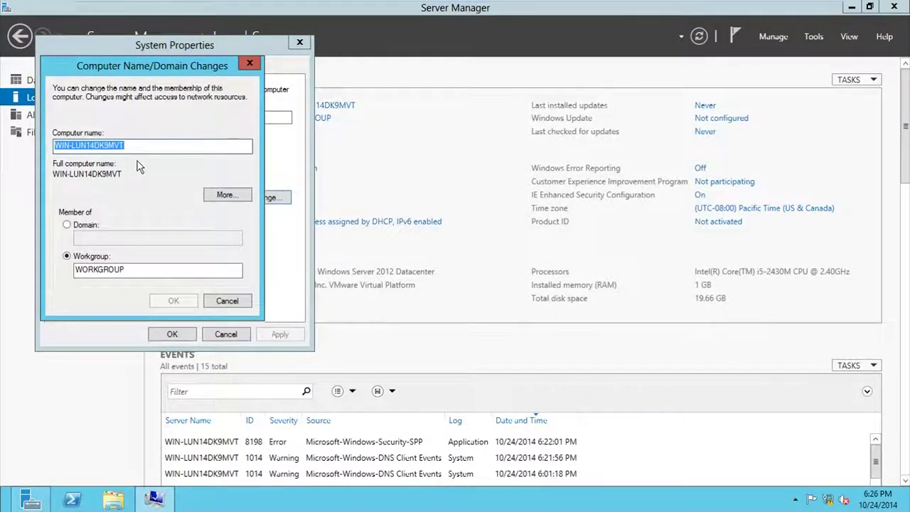
{"action": "type", "text": "DC2"}
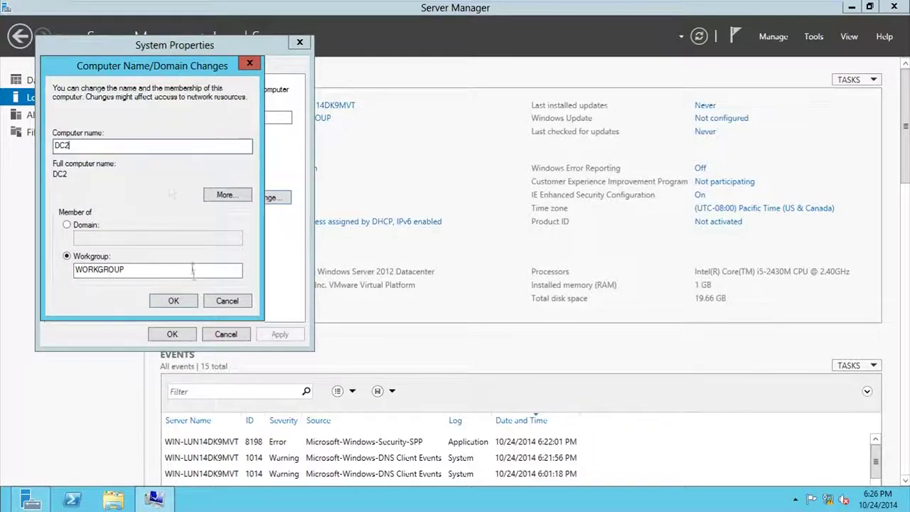
{"action": "left_click", "coordinate": [173, 301]}
{"action": "left_click", "coordinate": [537, 268]}
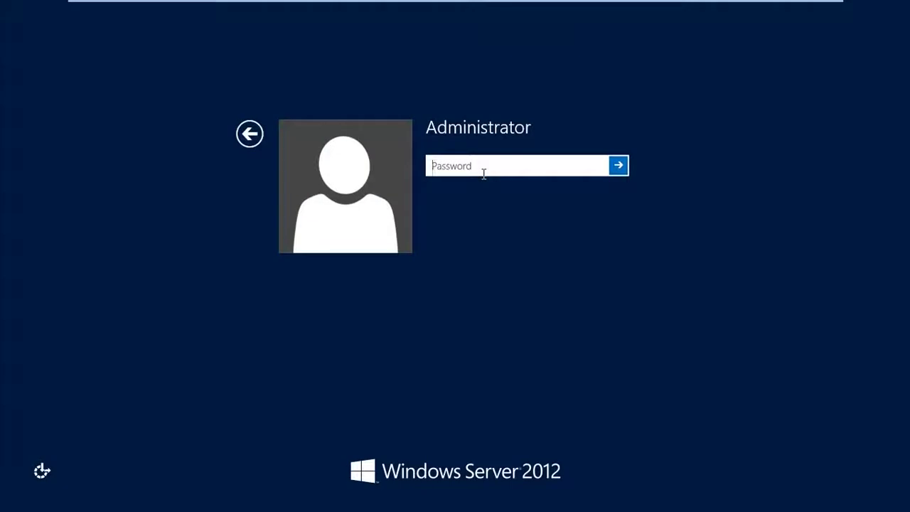
- Sign in as Administrator by entering the account password
{"action": "type", "text": "Pa"}
{"action": "key", "text": "Return"}
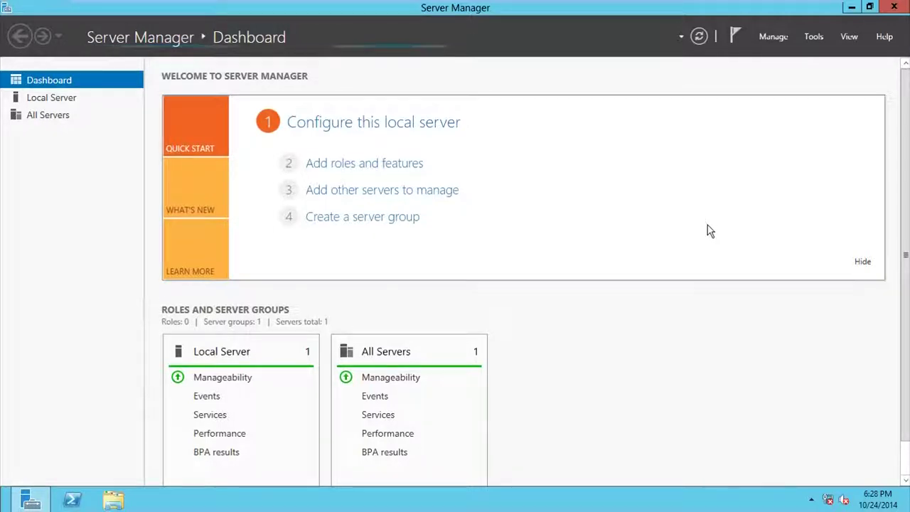
- Start the Add Roles and Features wizard and advance to the server roles page
{"action": "left_click", "coordinate": [810, 38]}
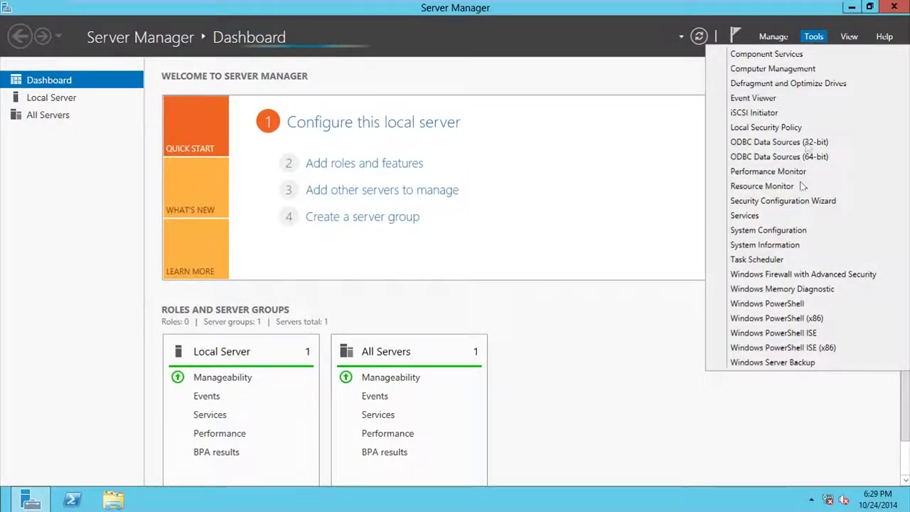
{"action": "left_click", "coordinate": [771, 37]}
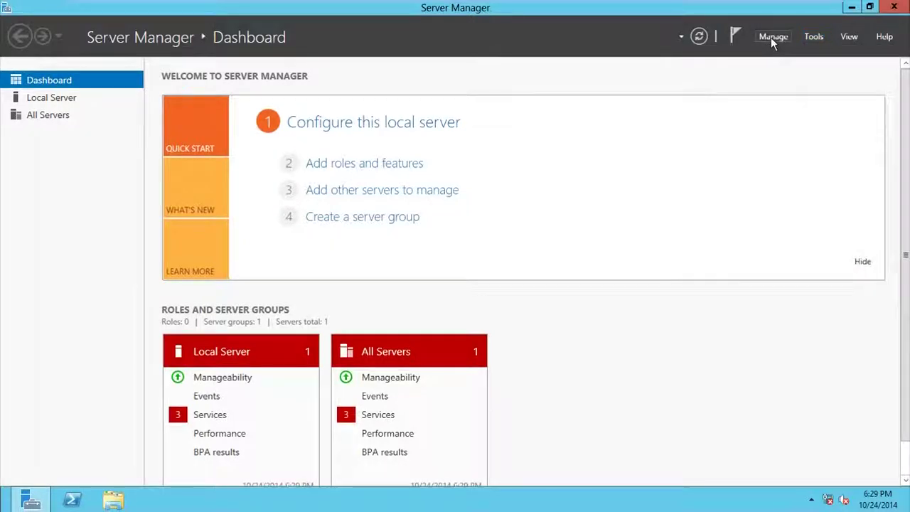
{"action": "left_click", "coordinate": [771, 37]}
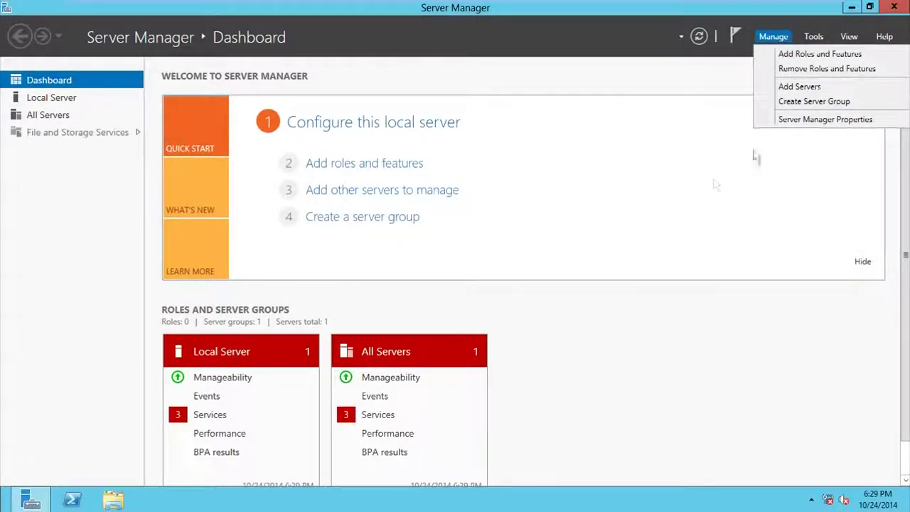
{"action": "left_click", "coordinate": [811, 55]}
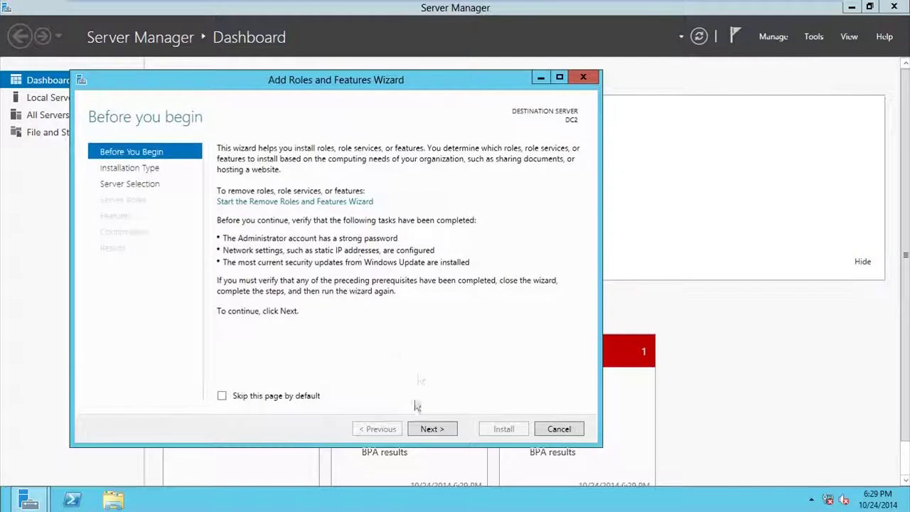
{"action": "left_click", "coordinate": [431, 429]}
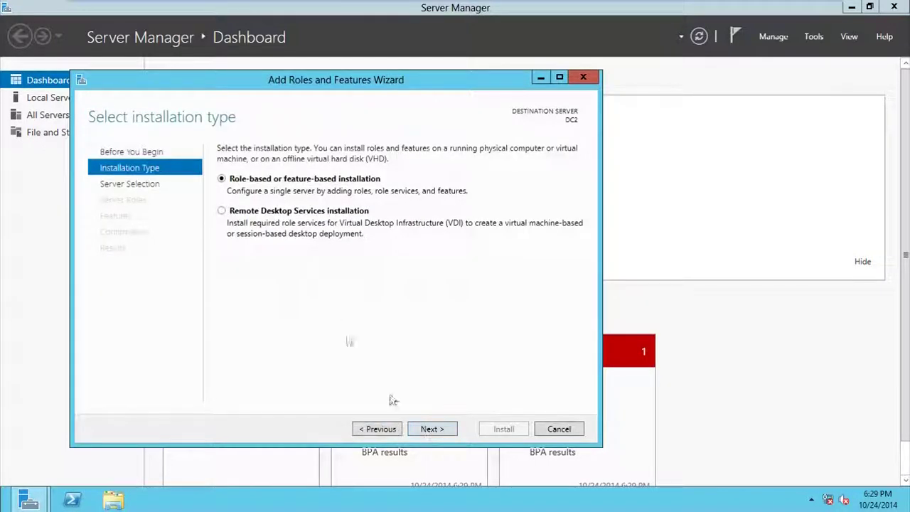
{"action": "left_click", "coordinate": [436, 430]}
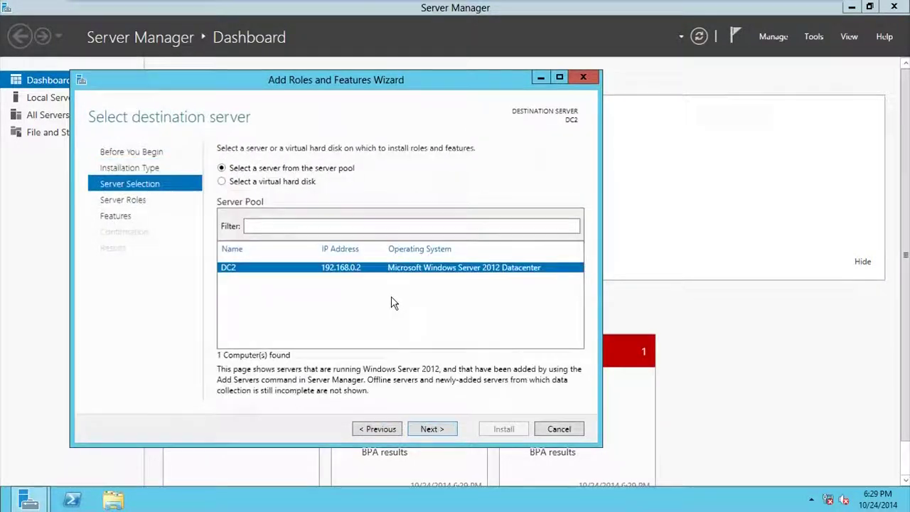
{"action": "left_click", "coordinate": [451, 434]}
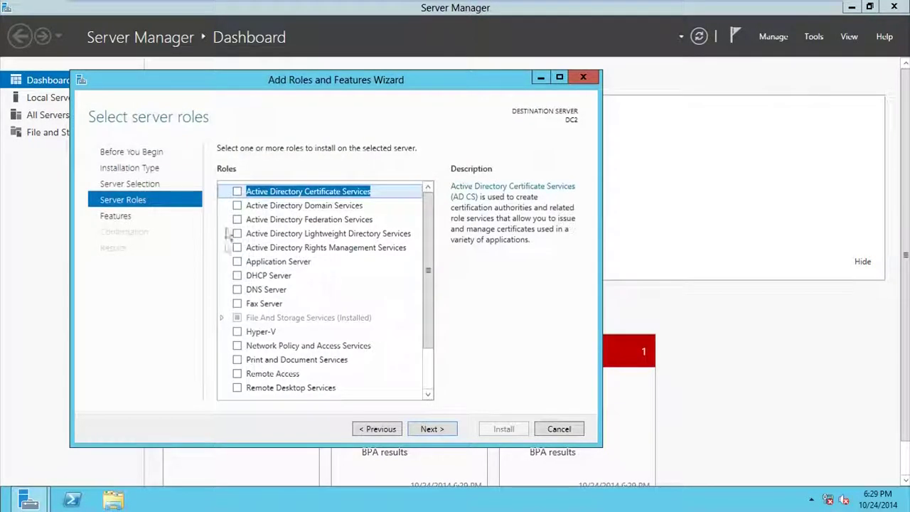
- Select Active Directory Domain Services with its required features, install it, and close the wizard
{"action": "left_click", "coordinate": [238, 205]}
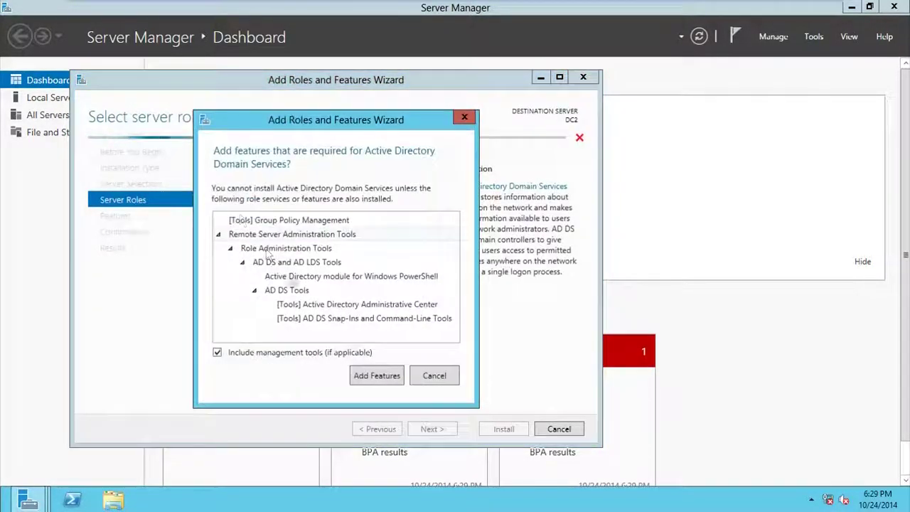
{"action": "left_click", "coordinate": [384, 381]}
{"action": "left_click", "coordinate": [433, 428]}
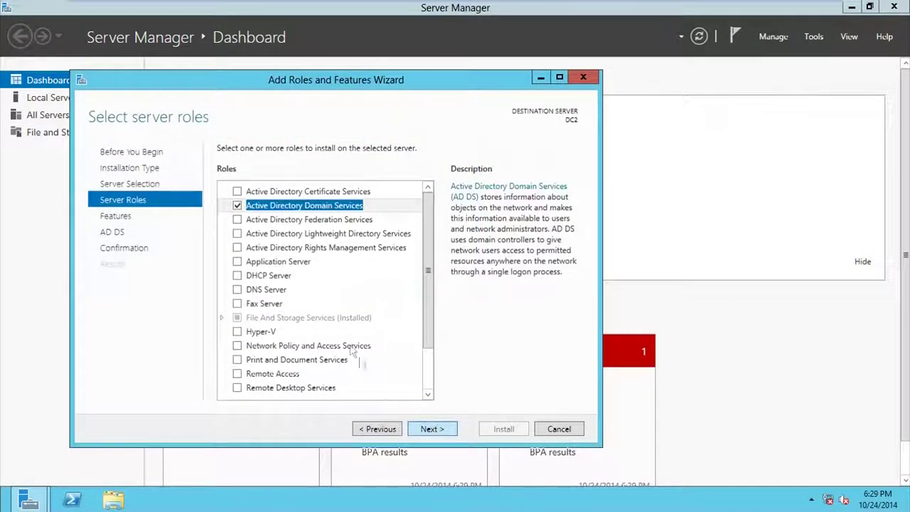
{"action": "left_click", "coordinate": [432, 429]}
{"action": "left_click", "coordinate": [433, 429]}
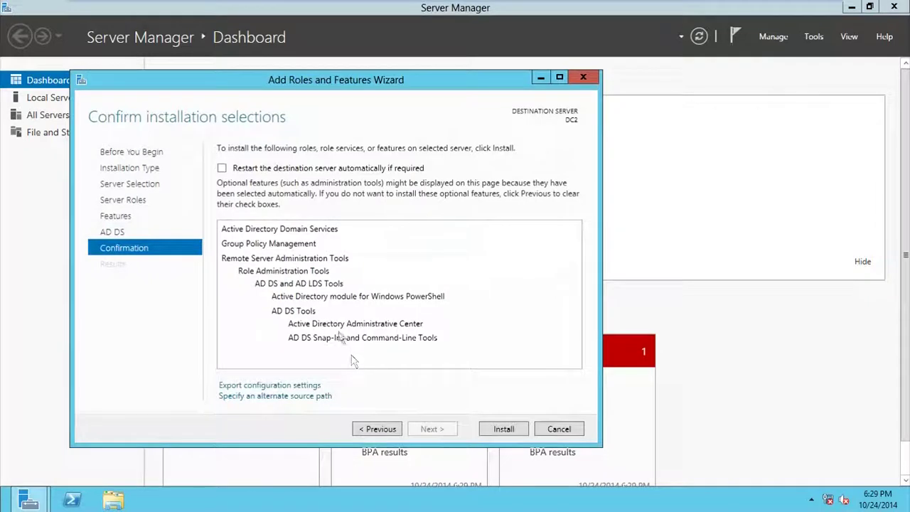
{"action": "left_click", "coordinate": [504, 430]}
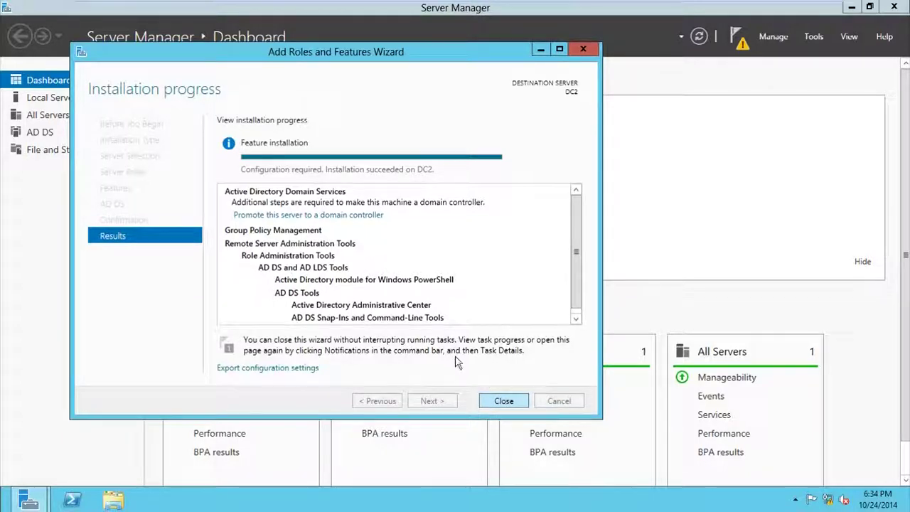
{"action": "key", "text": "Return"}
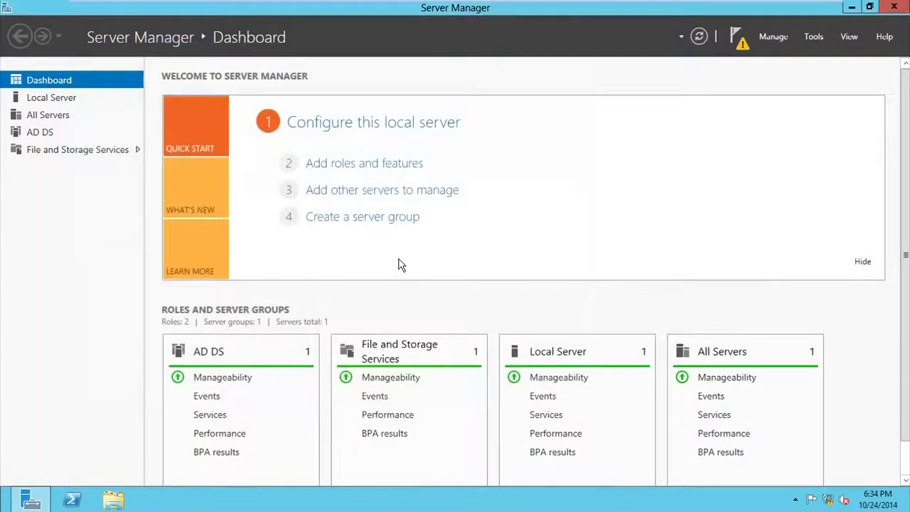
- Launch DC promotion from the notifications flag and choose adding a DC to an existing domain
{"action": "left_click", "coordinate": [741, 50]}
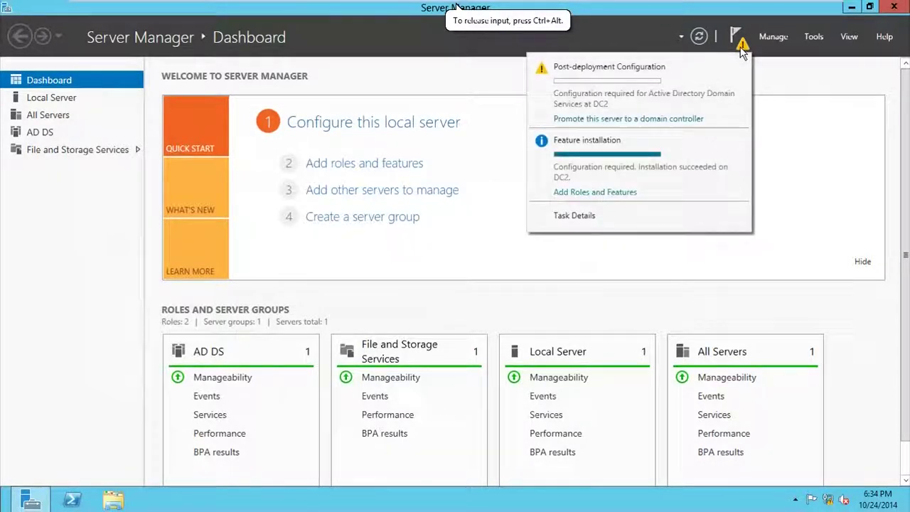
{"action": "left_click", "coordinate": [645, 123]}
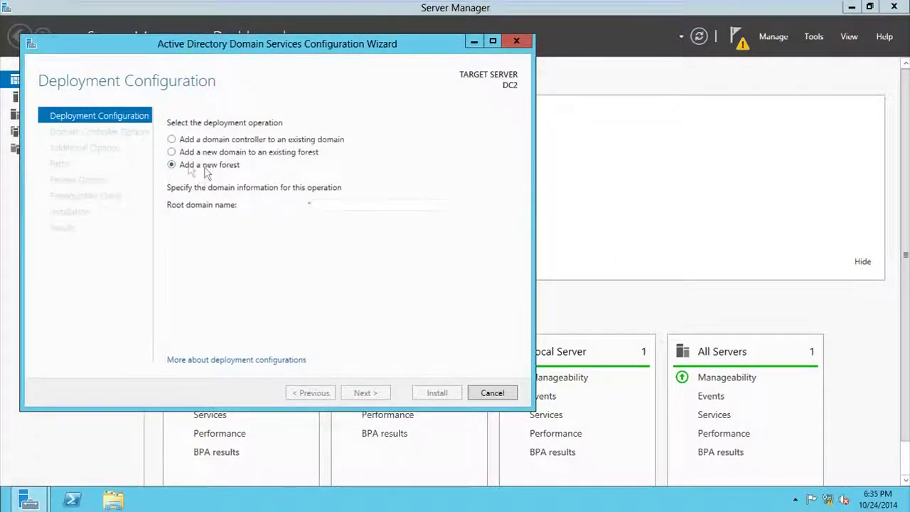
{"action": "left_click", "coordinate": [173, 140]}
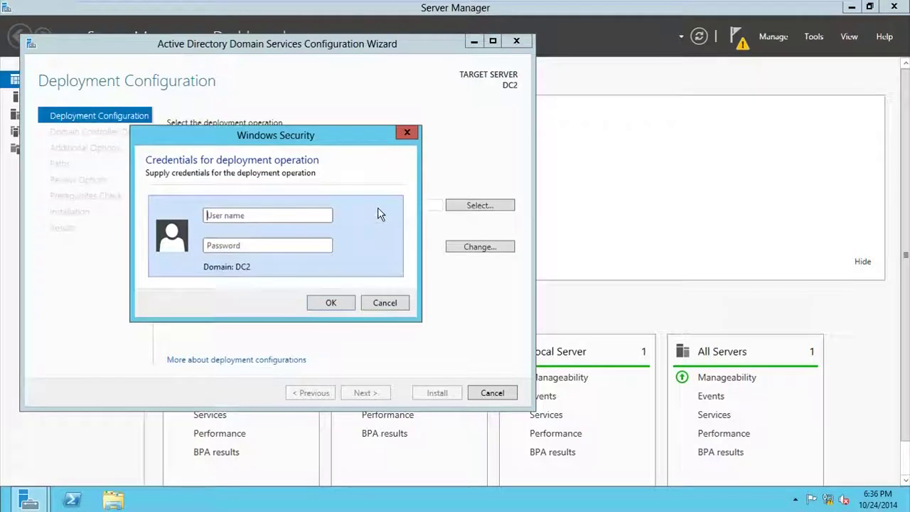
{"action": "left_click", "coordinate": [408, 134]}
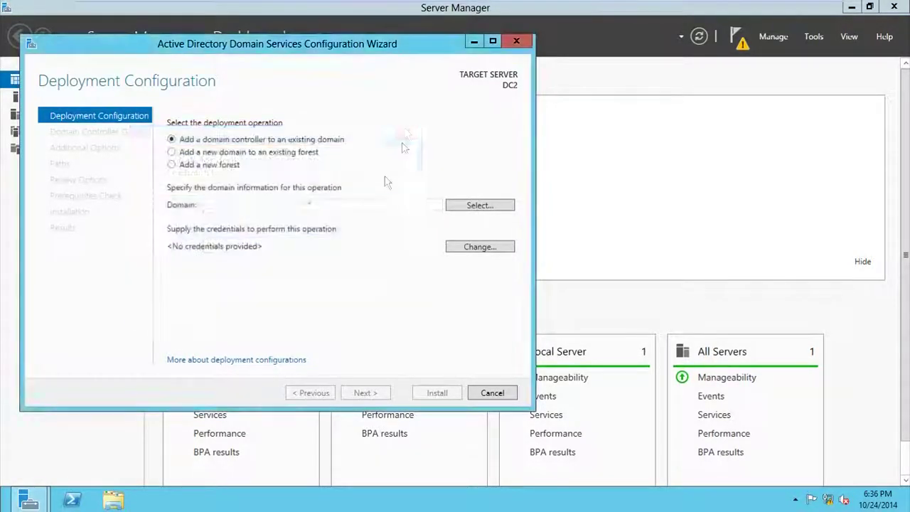
- Enter vincenttechblog.lab as the target domain, correcting the typo
{"action": "left_click", "coordinate": [343, 207]}
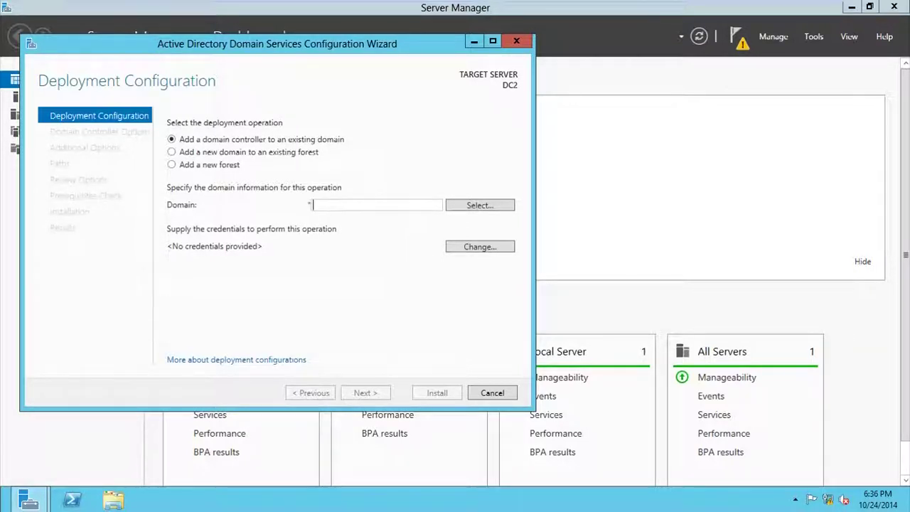
{"action": "type", "text": "vincenttechoblog.lab"}
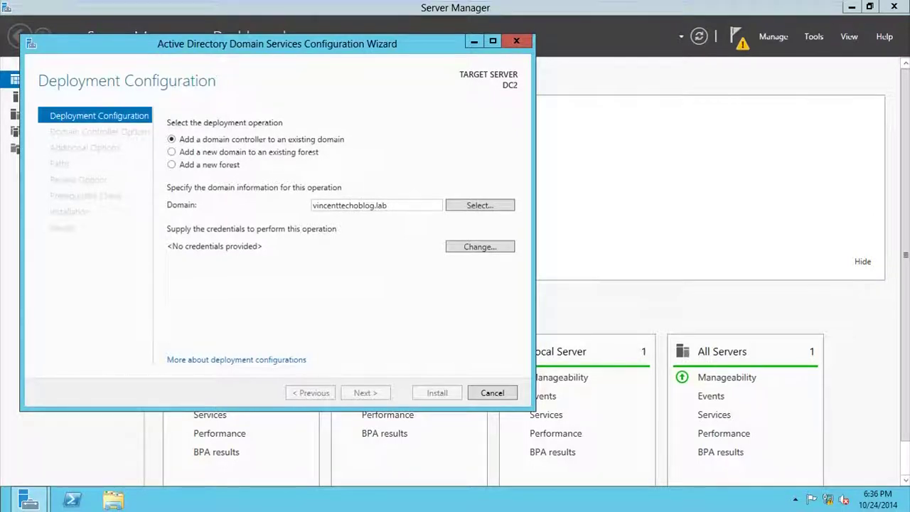
{"action": "key", "text": "BackSpace"}
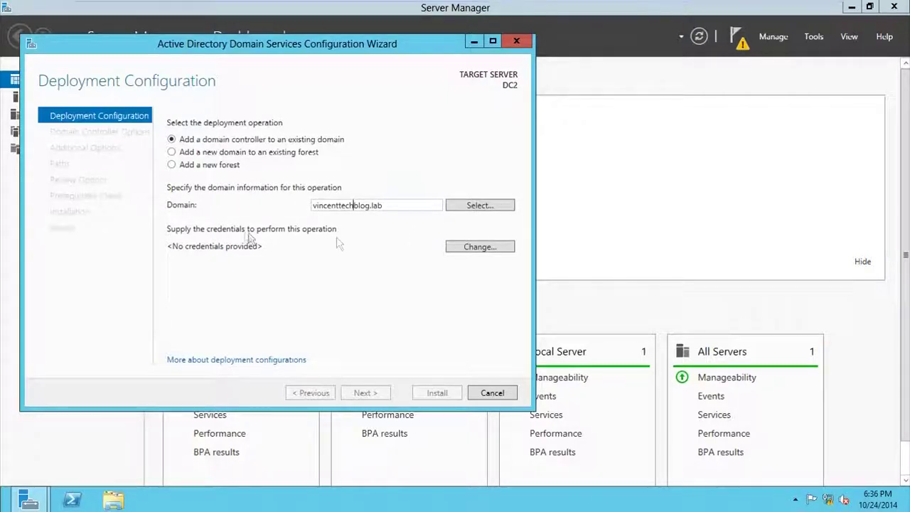
- Supply the domain administrator's user name and password as the deployment credentials
{"action": "left_click", "coordinate": [479, 256]}
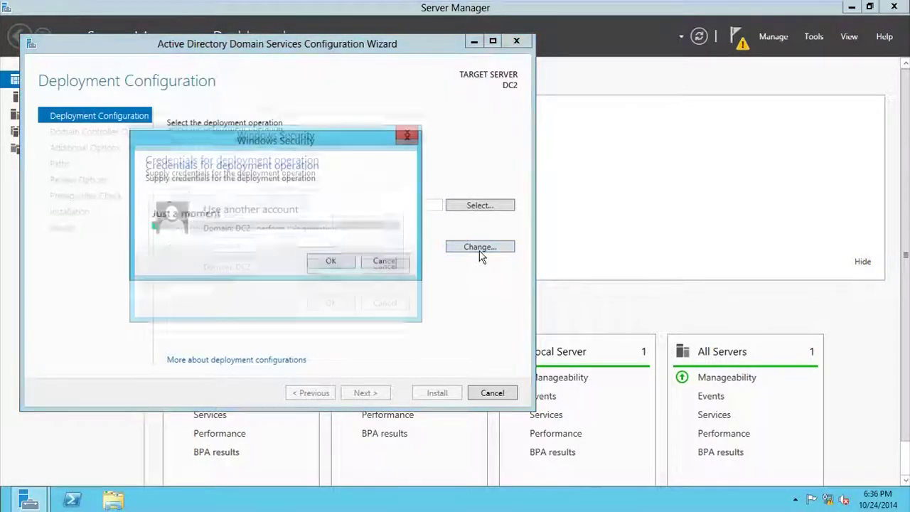
{"action": "type", "text": "admini"}
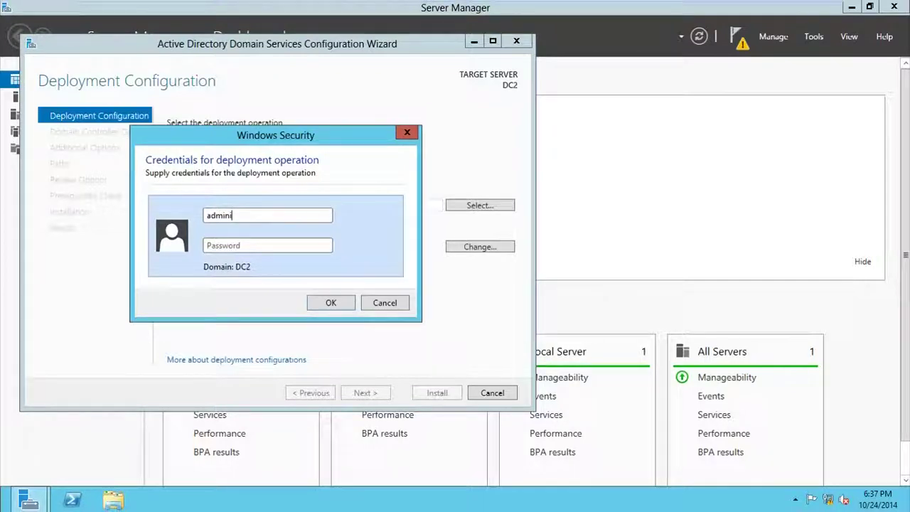
{"action": "type", "text": "s"}
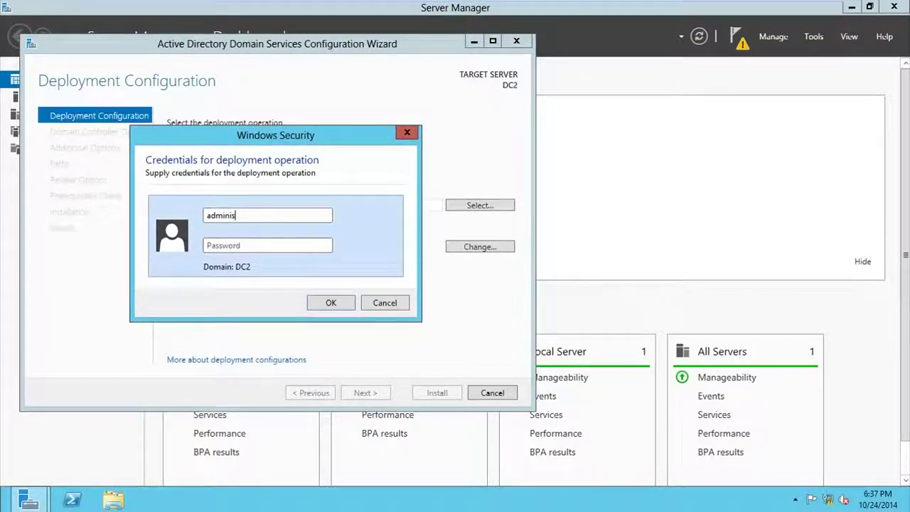
{"action": "type", "text": "trator"}
{"action": "key", "text": "Tab"}
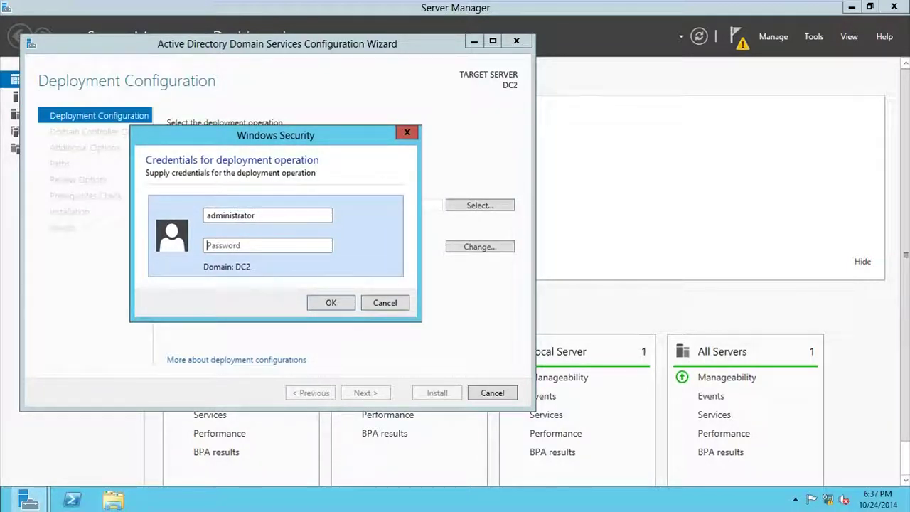
{"action": "type", "text": "or"}
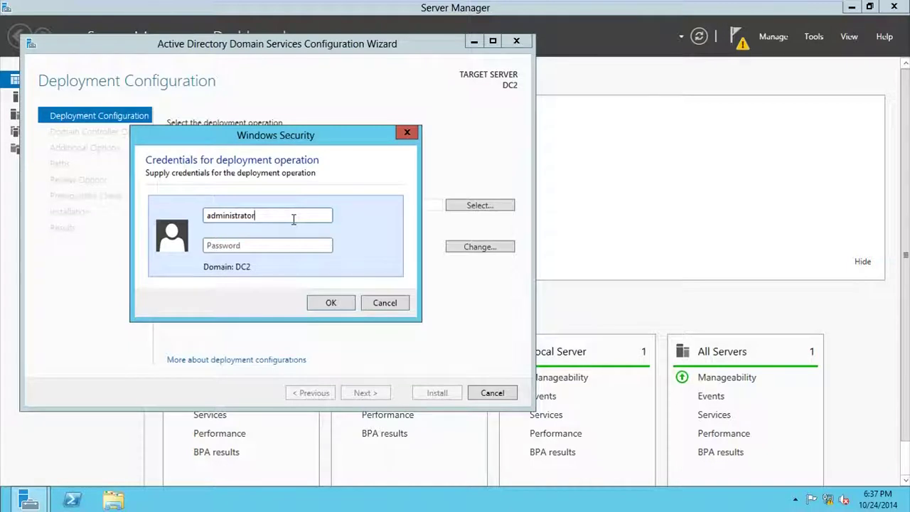
{"action": "type", "text": "@vi"}
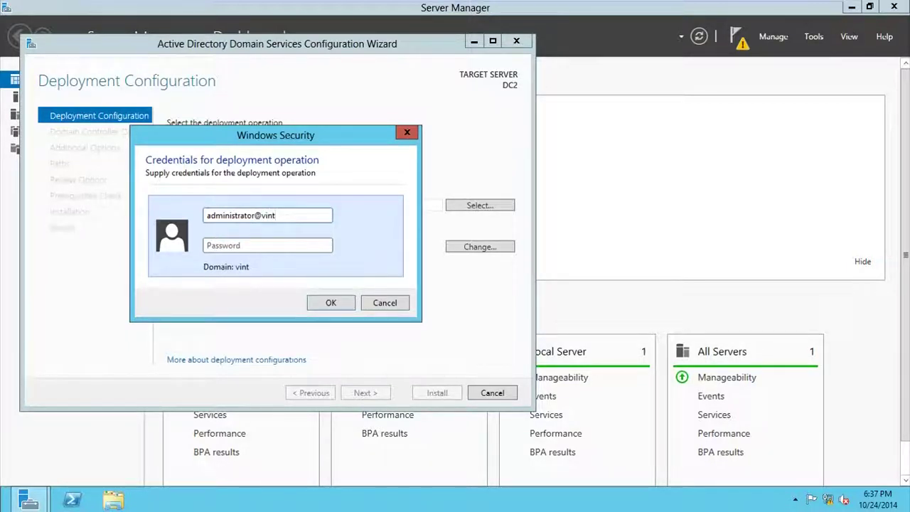
{"action": "type", "text": "n"}
{"action": "type", "text": "cent"}
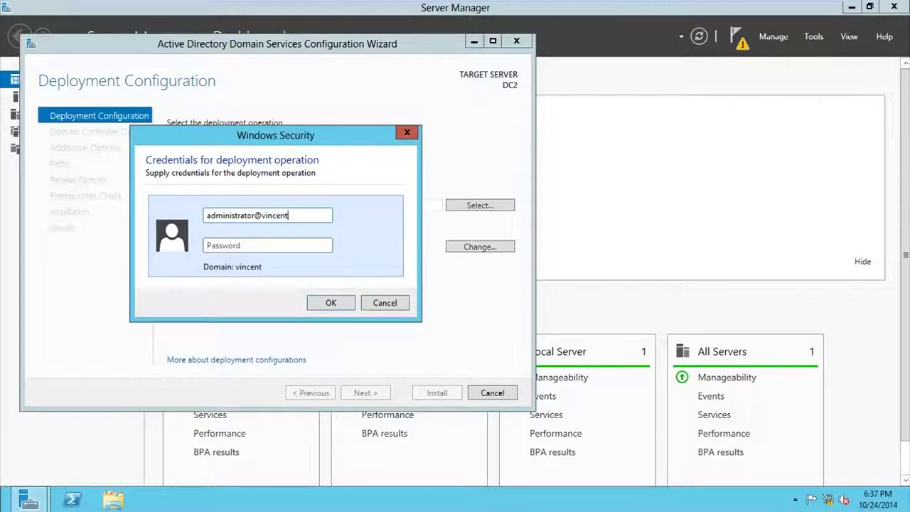
{"action": "type", "text": "techblog.lab"}
{"action": "key", "text": "Tab"}
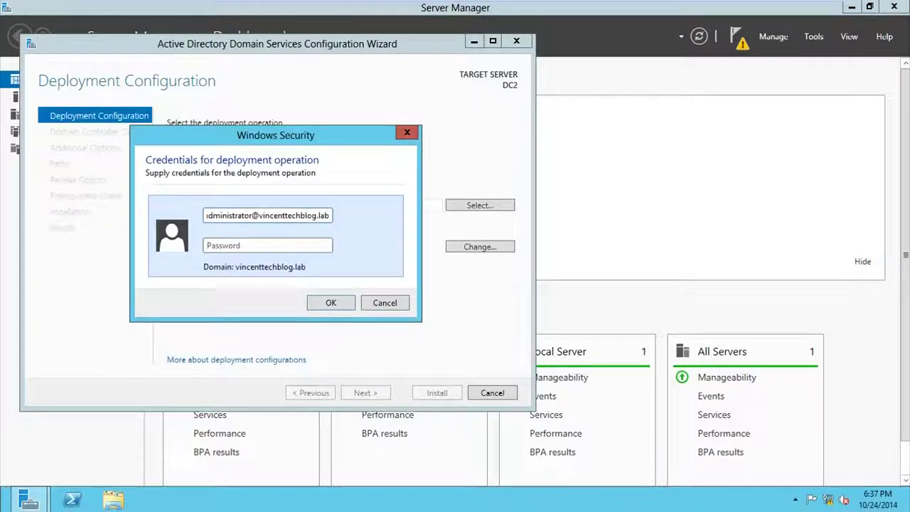
{"action": "type", "text": "********"}
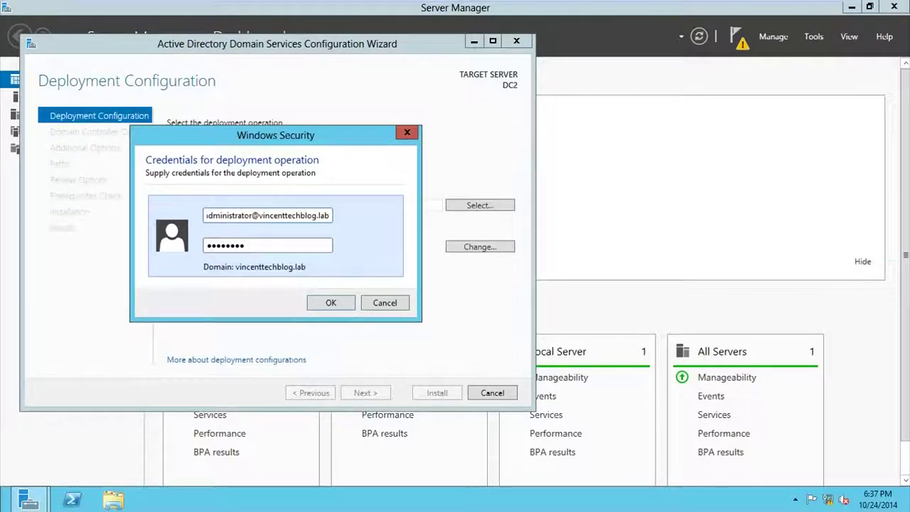
{"action": "left_click", "coordinate": [342, 309]}
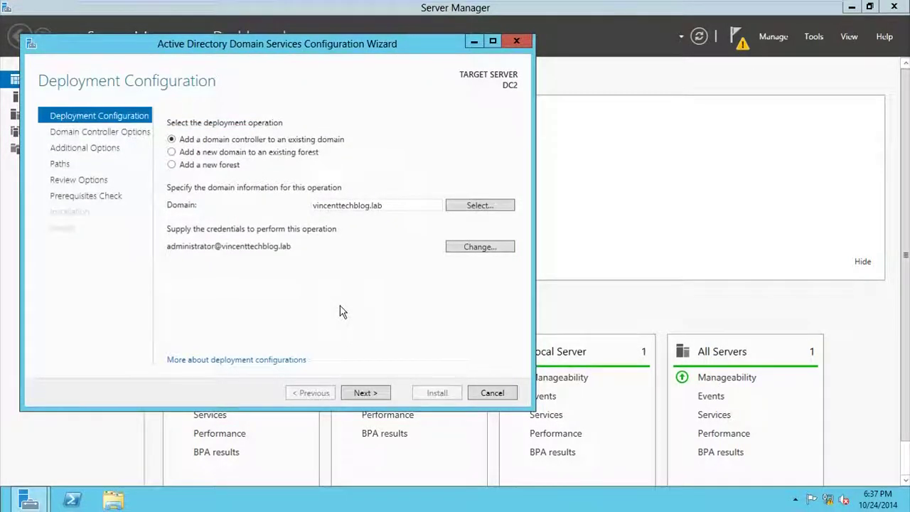
- Attempt validation, which fails replica verification, then ping 192.168.0.1 from a command prompt
{"action": "left_click", "coordinate": [365, 393]}
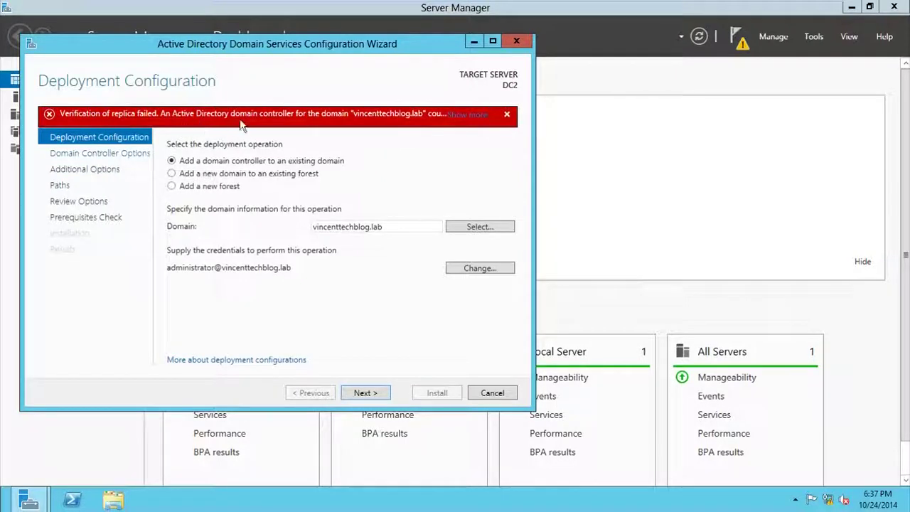
{"action": "mouse_move", "coordinate": [389, 128]}
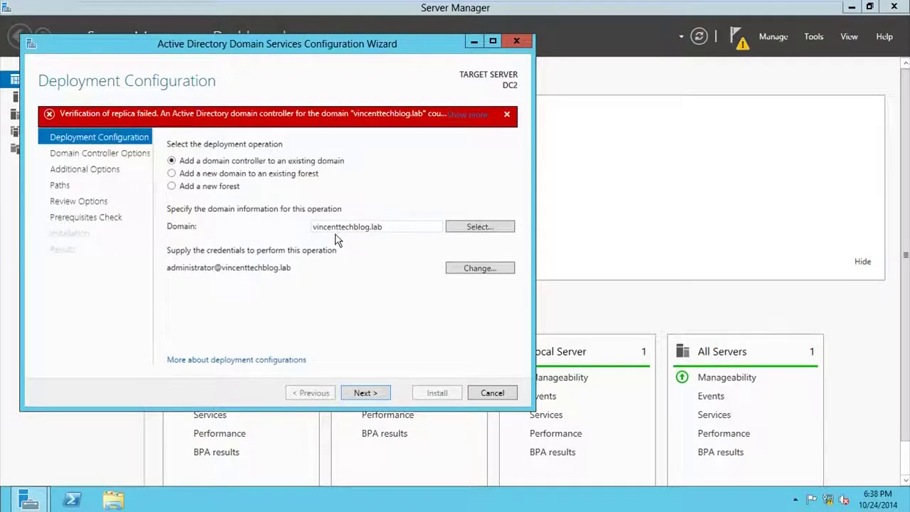
{"action": "key", "text": "super+r"}
{"action": "type", "text": "cmd"}
{"action": "key", "text": "Return"}
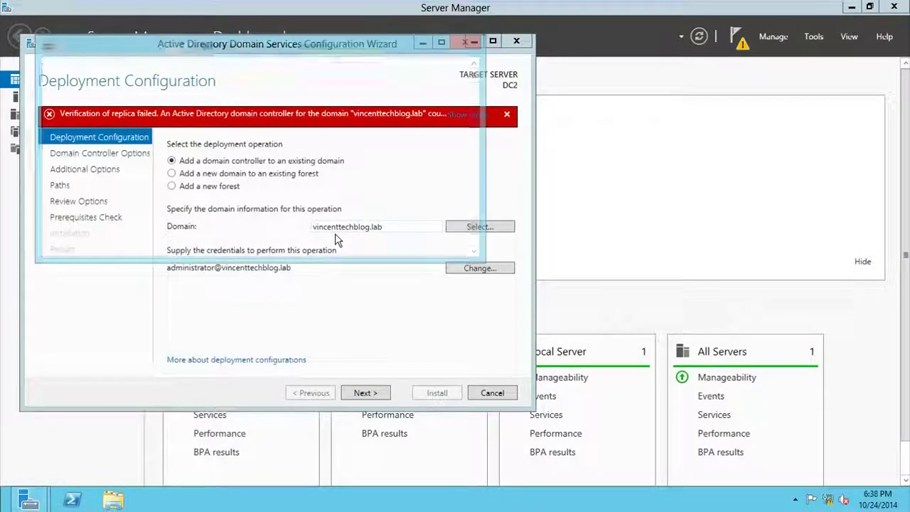
{"action": "type", "text": "192.168.0.1"}
{"action": "key", "text": "Return"}
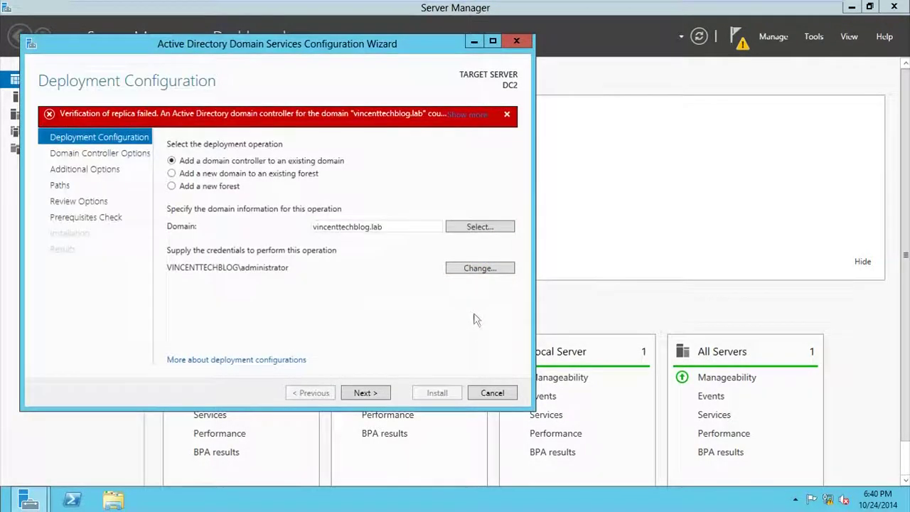
- Reopen the Ethernet0 adapter's IPv4 settings via Network and Sharing Center
{"action": "right_click", "coordinate": [829, 500]}
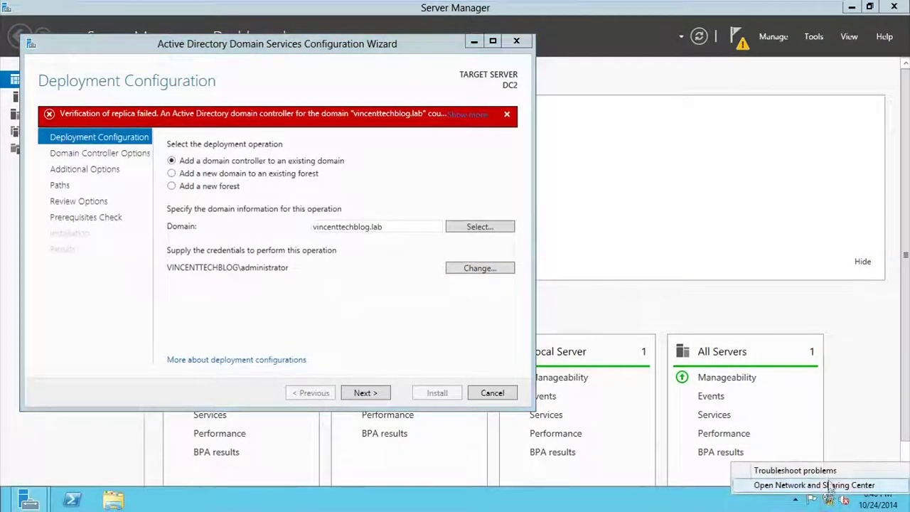
{"action": "left_click", "coordinate": [826, 485]}
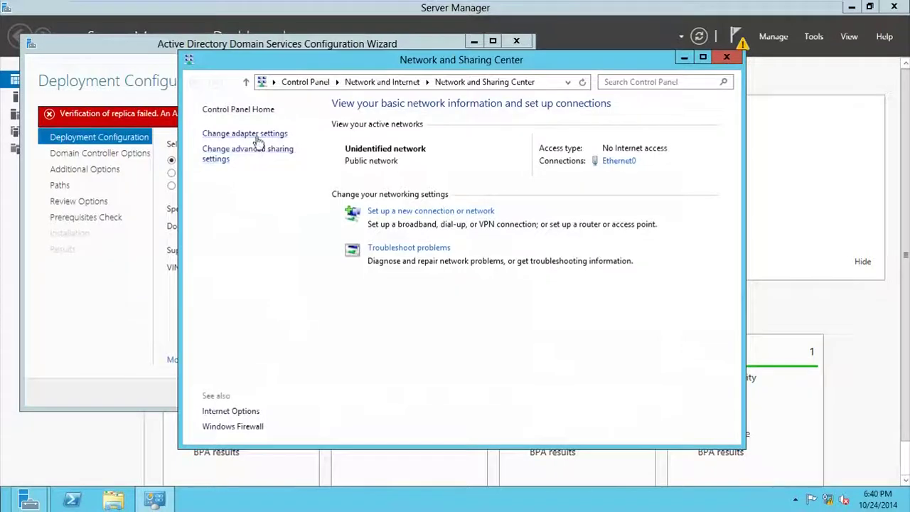
{"action": "left_click", "coordinate": [249, 133]}
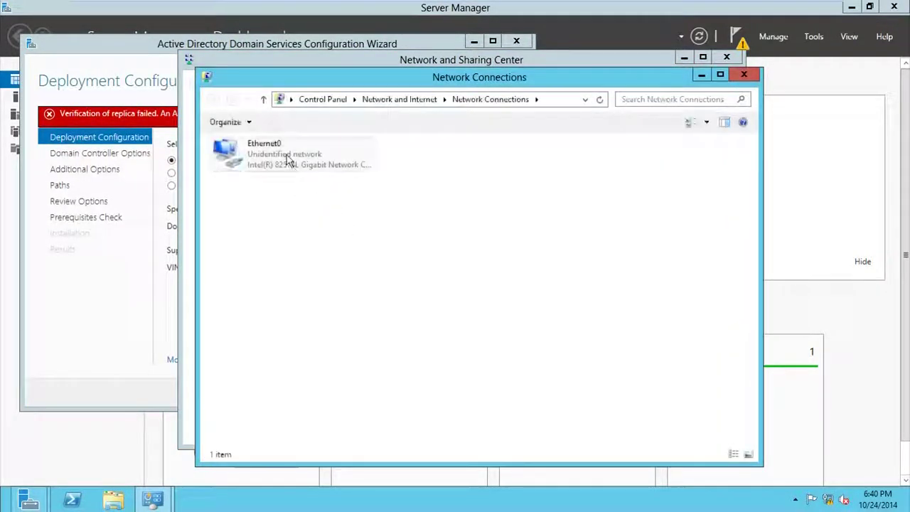
{"action": "left_click", "coordinate": [348, 282]}
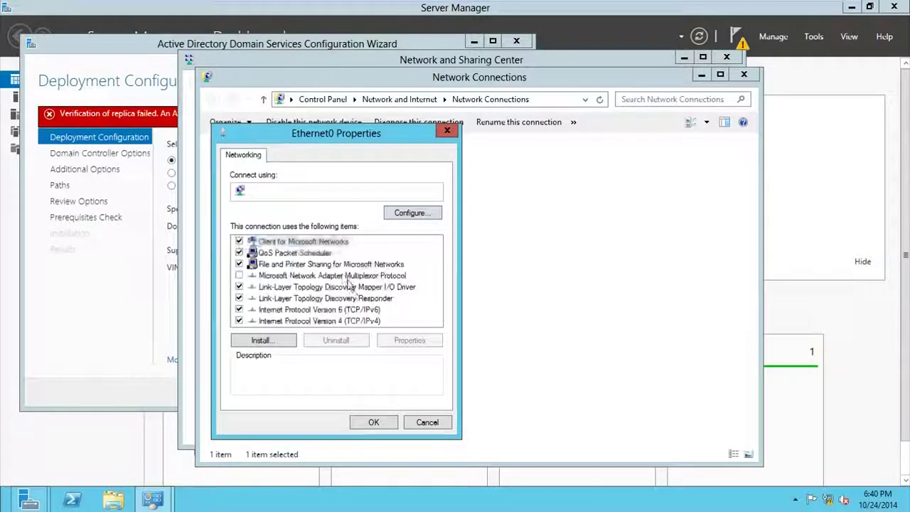
{"action": "double_click", "coordinate": [347, 320]}
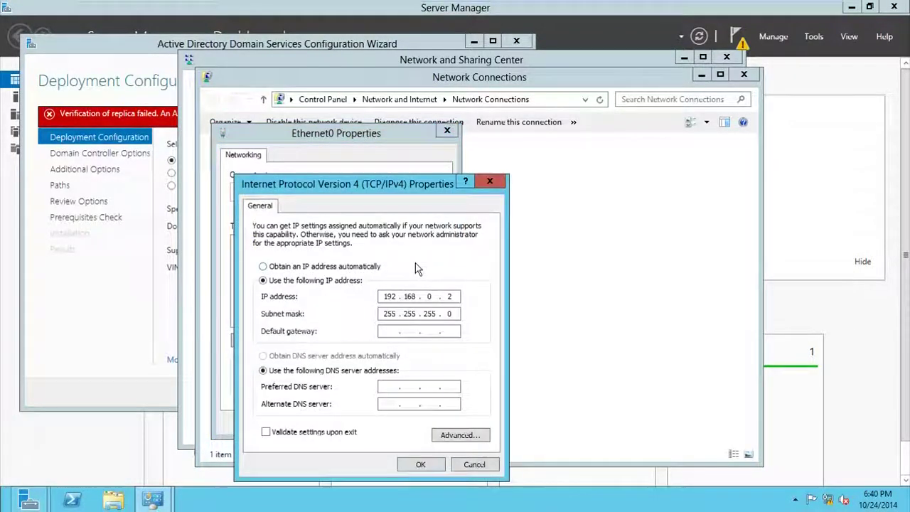
- Set preferred DNS to 192.168.0.1, close the network windows, and continue the wizard
{"action": "left_click", "coordinate": [396, 386]}
{"action": "type", "text": "192 . "}
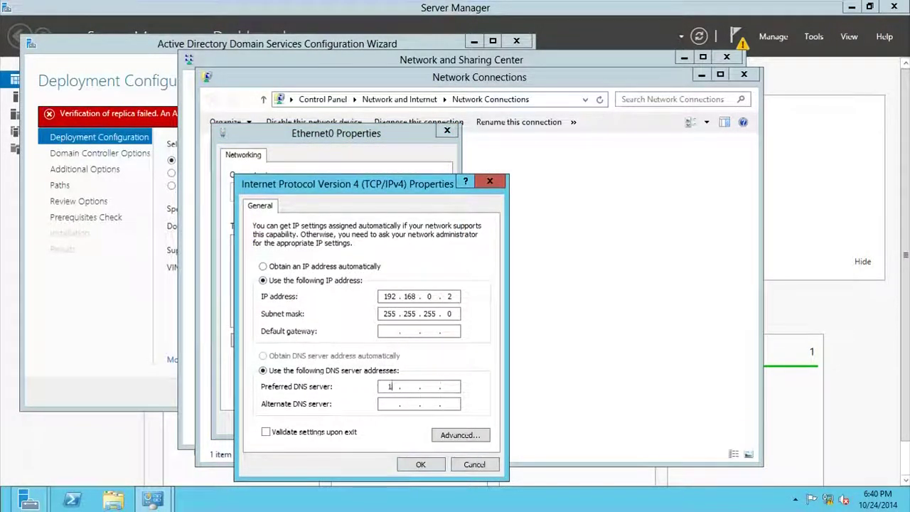
{"action": "type", "text": "168 . 0 . 1"}
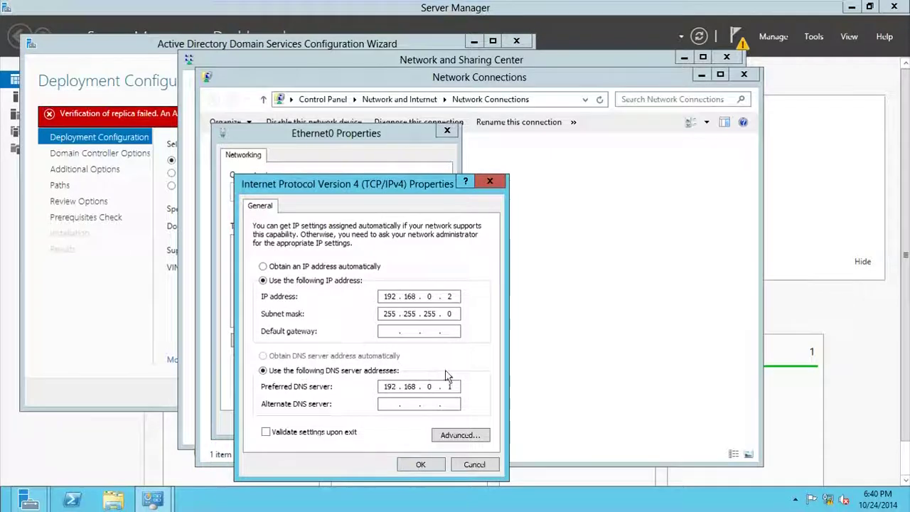
{"action": "left_click", "coordinate": [420, 465]}
{"action": "left_click", "coordinate": [374, 423]}
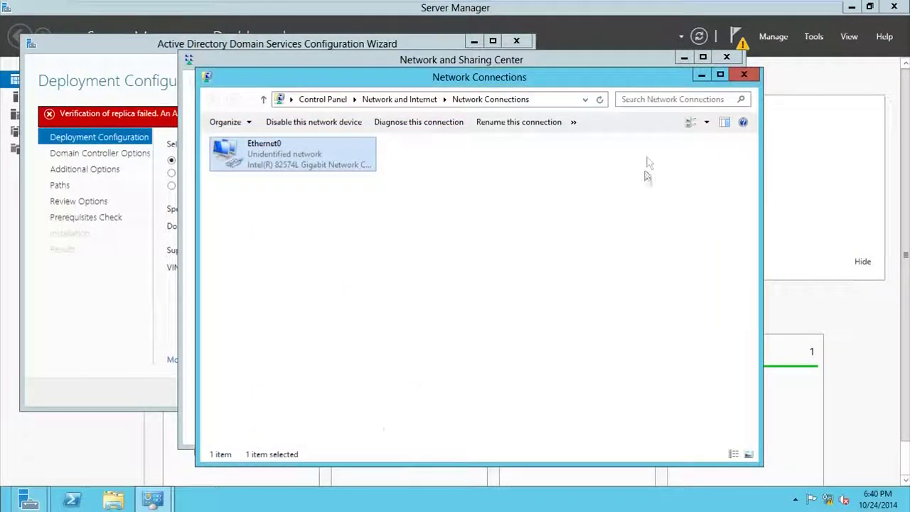
{"action": "left_click", "coordinate": [743, 75]}
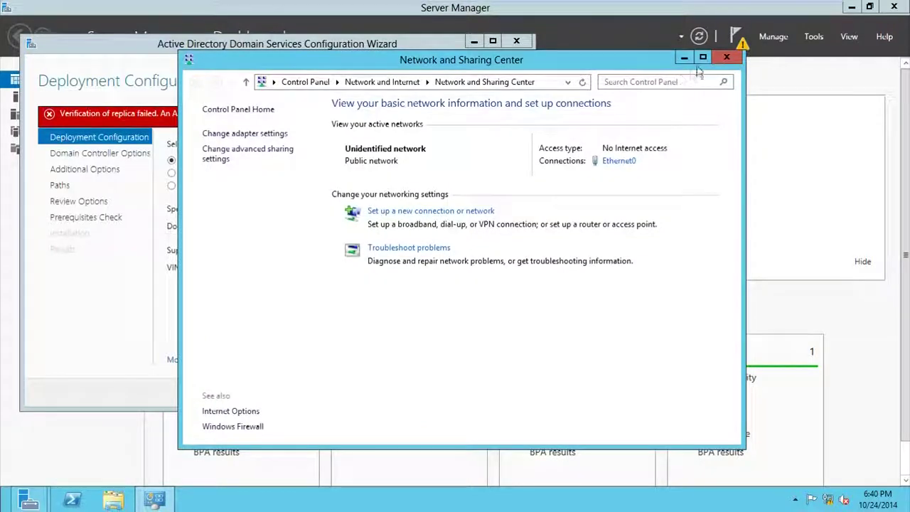
{"action": "left_click", "coordinate": [727, 56]}
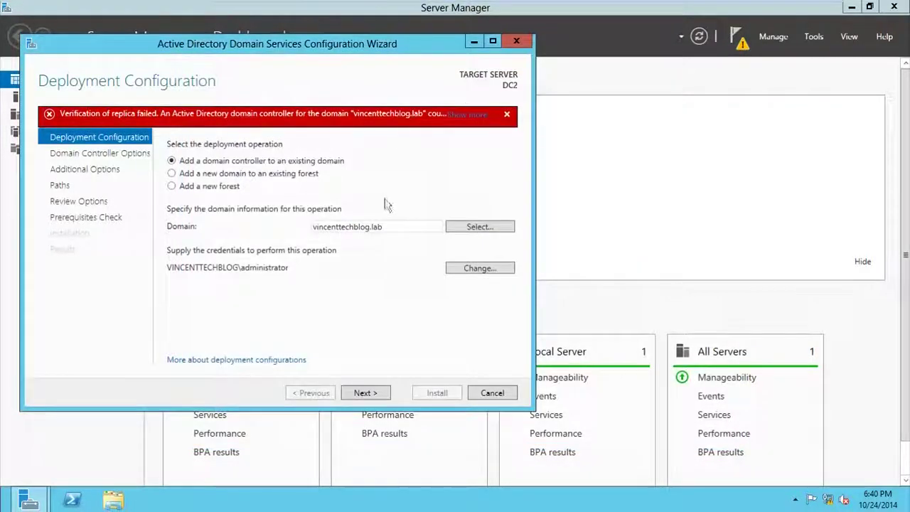
{"action": "left_click", "coordinate": [374, 393]}
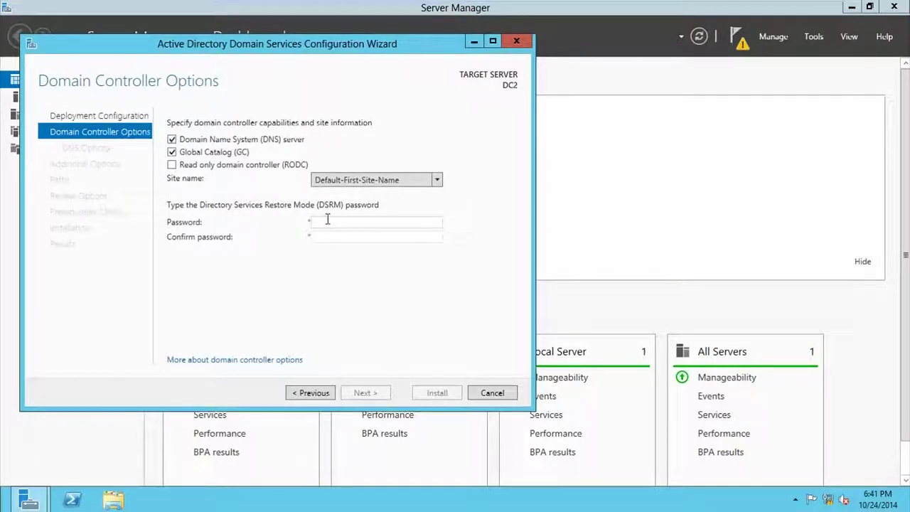
- Enter and confirm the DSRM restore password, then advance to DNS Options
{"action": "type", "text": "*******"}
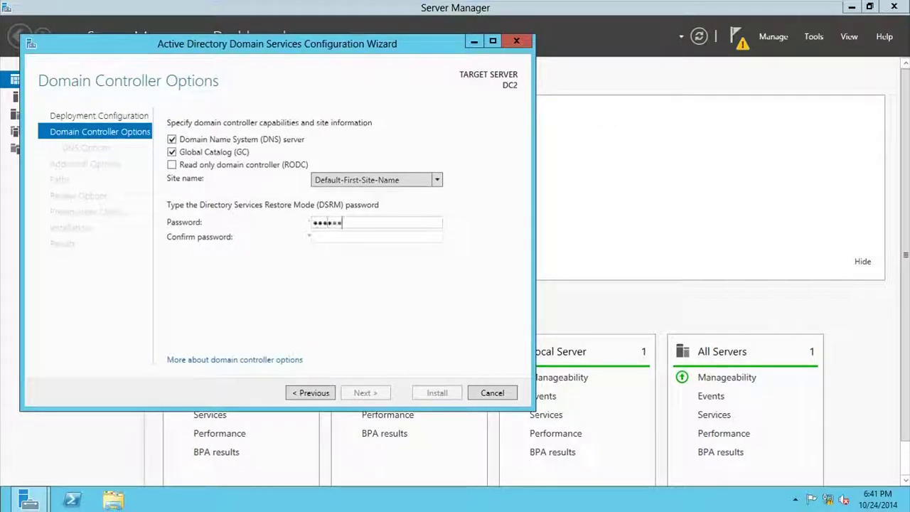
{"action": "type", "text": "*"}
{"action": "key", "text": "Tab"}
{"action": "type", "text": "******"}
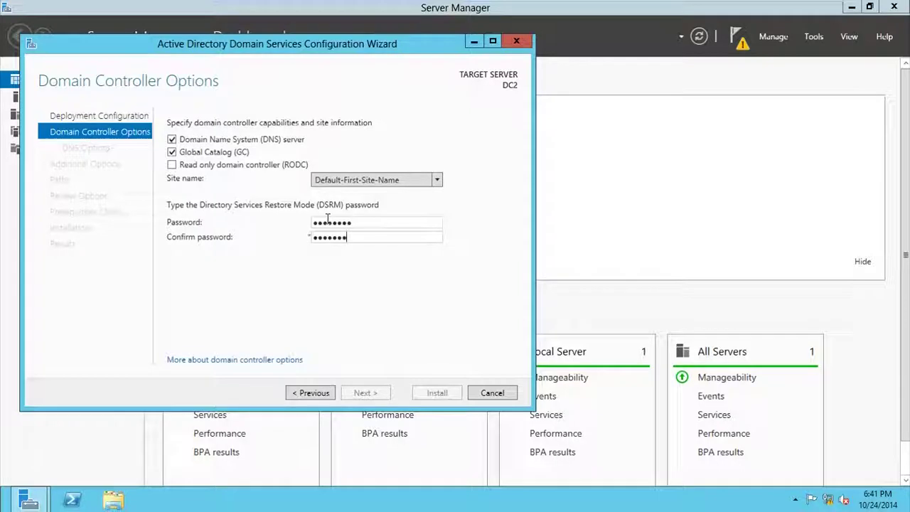
{"action": "type", "text": "**"}
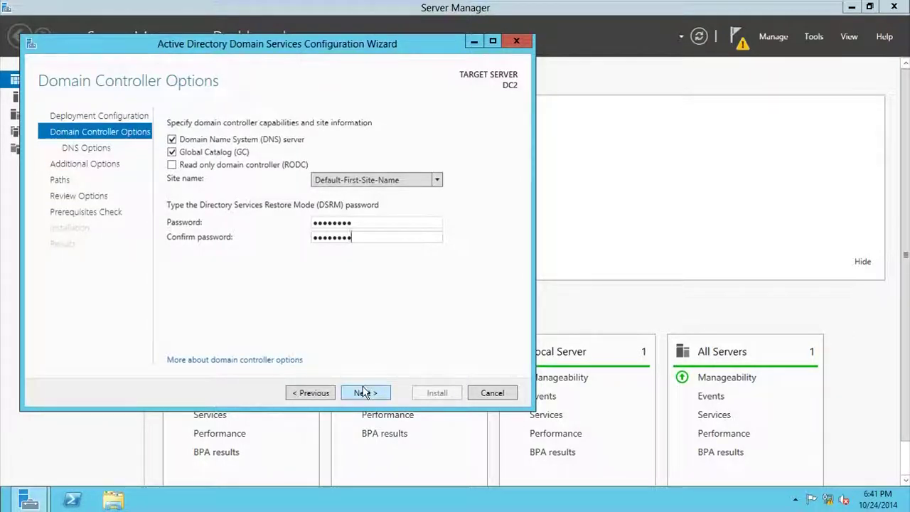
{"action": "left_click", "coordinate": [363, 393]}
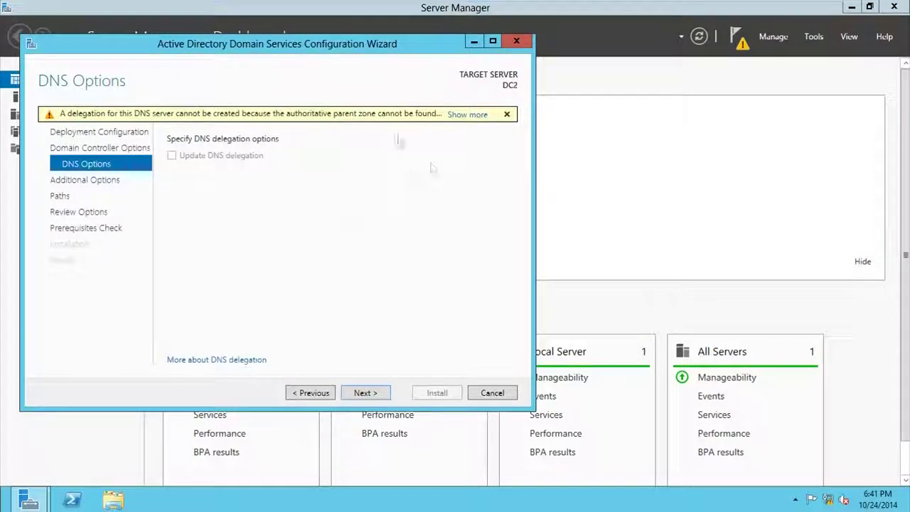
- Keep DNS delegation off, set Replicate from to DC1.vincenttechblog.lab, and move on to Paths
{"action": "left_click", "coordinate": [362, 393]}
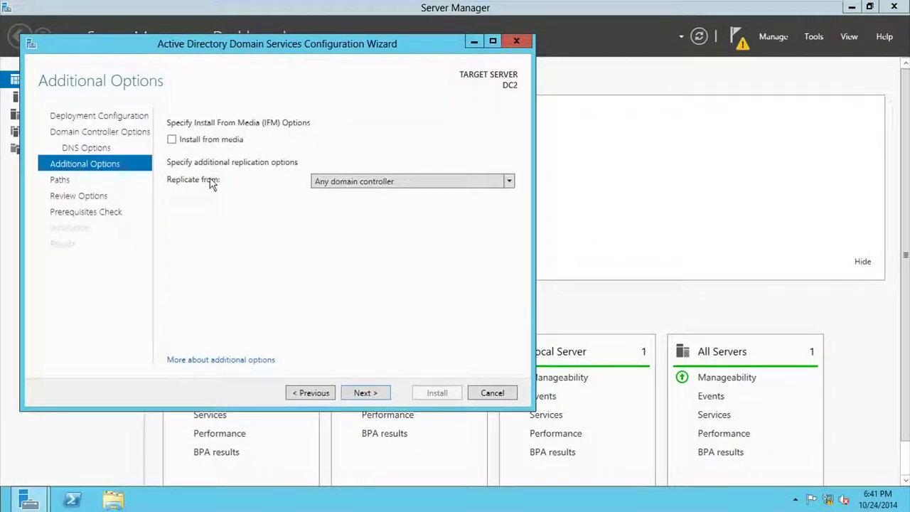
{"action": "left_click", "coordinate": [511, 186]}
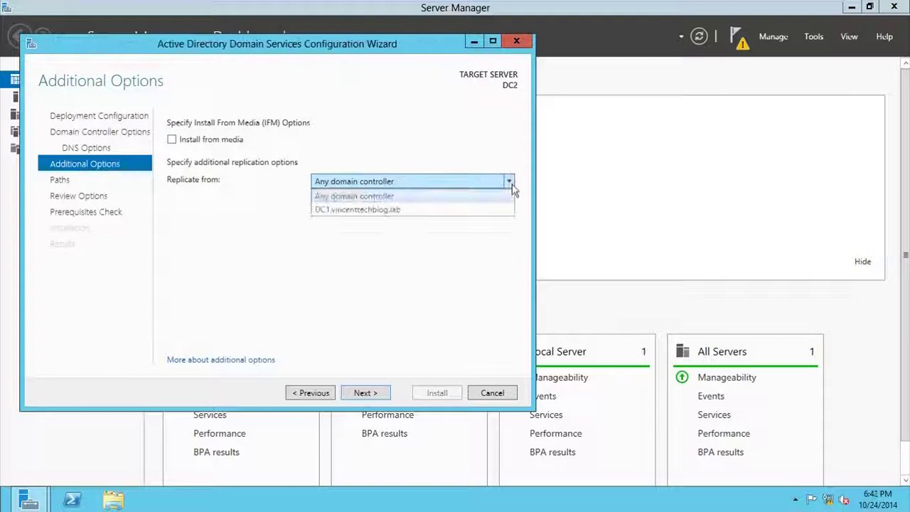
{"action": "left_click", "coordinate": [498, 210]}
{"action": "left_click", "coordinate": [376, 394]}
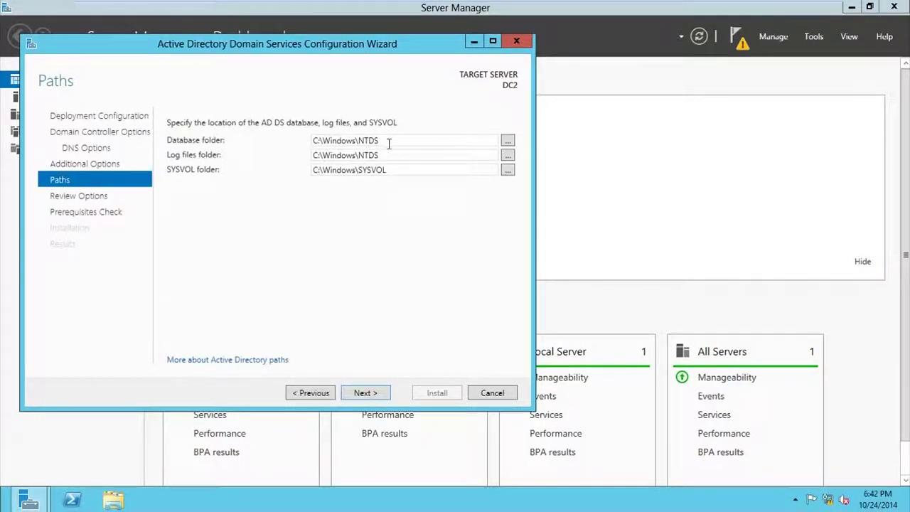
- Leave the database, log and SYSVOL folders at C:\Windows\NTDS and C:\Windows\SYSVOL, then continue to Review Options
{"action": "left_click_drag", "start_coordinate": [389, 142], "coordinate": [310, 145]}
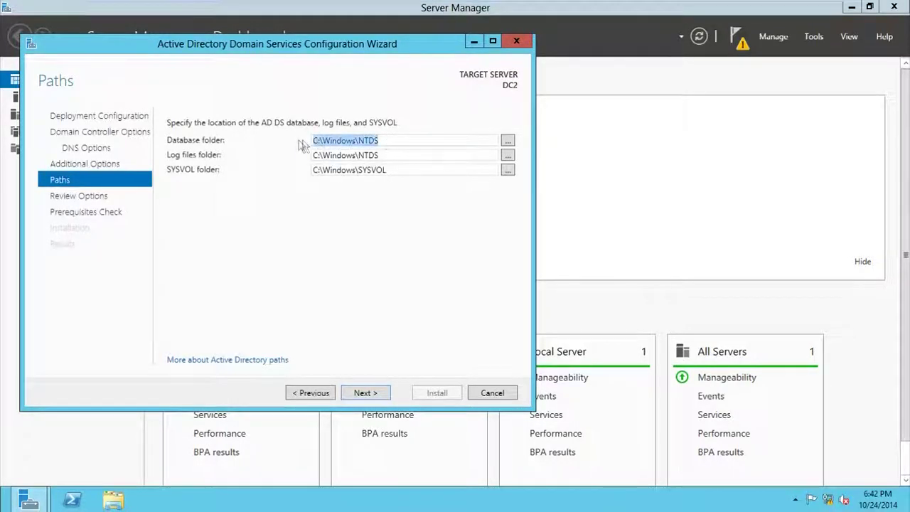
{"action": "left_click_drag", "start_coordinate": [409, 156], "coordinate": [291, 156]}
{"action": "double_click", "coordinate": [400, 171]}
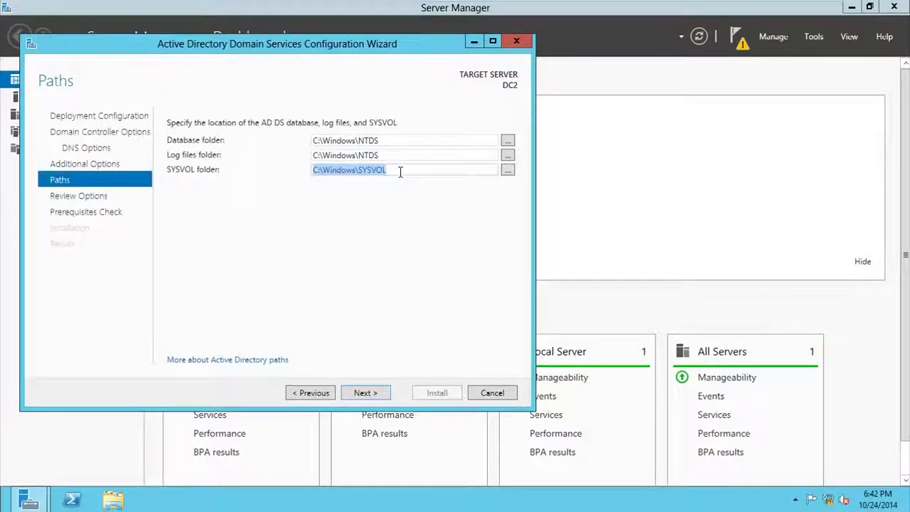
{"action": "left_click", "coordinate": [404, 171]}
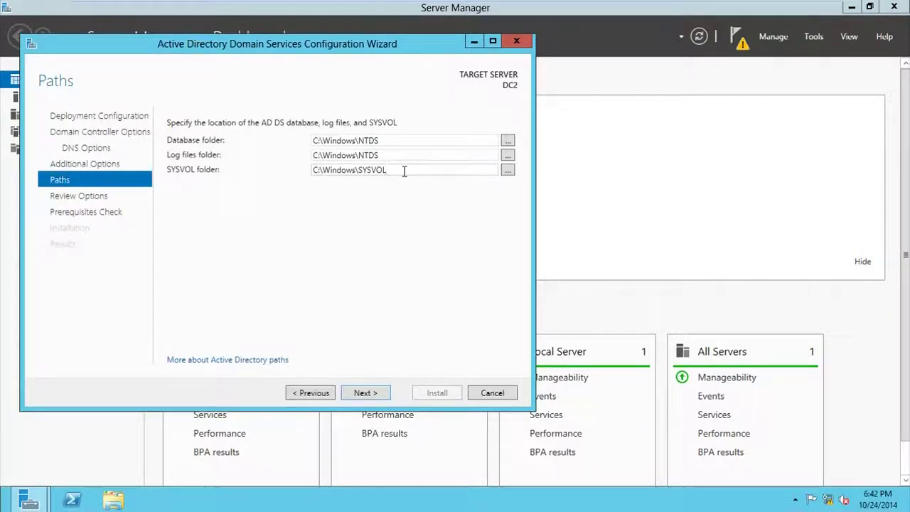
{"action": "left_click_drag", "start_coordinate": [370, 170], "coordinate": [396, 171]}
{"action": "left_click", "coordinate": [376, 395]}
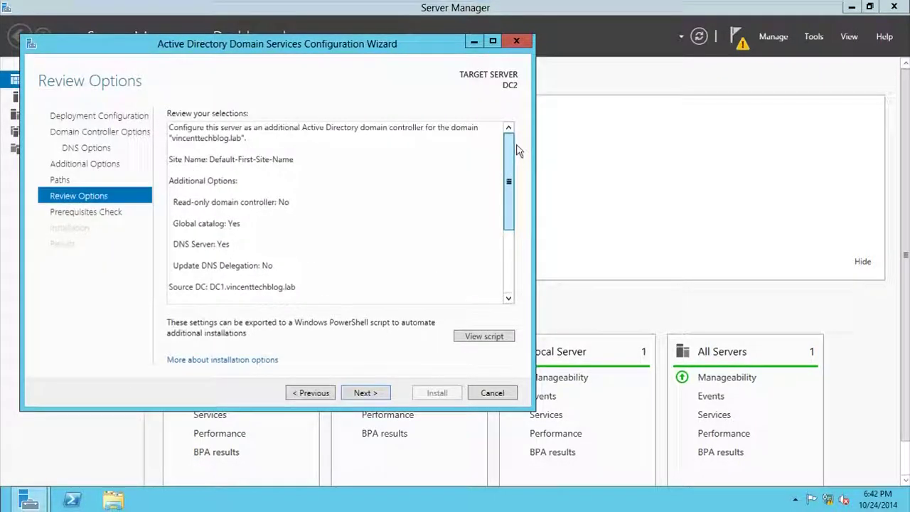
- Run the prerequisites check and install AD DS, letting DC2 restart
{"action": "left_click", "coordinate": [378, 390]}
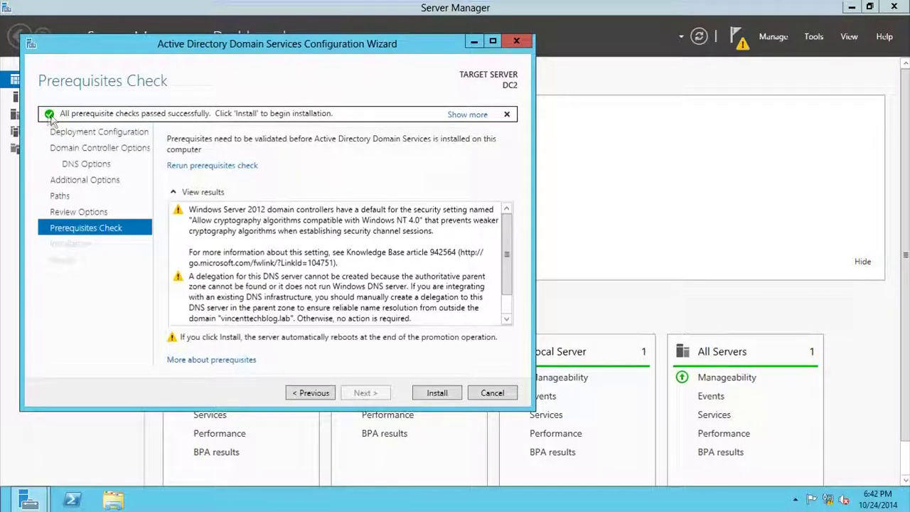
{"action": "left_click", "coordinate": [432, 393]}
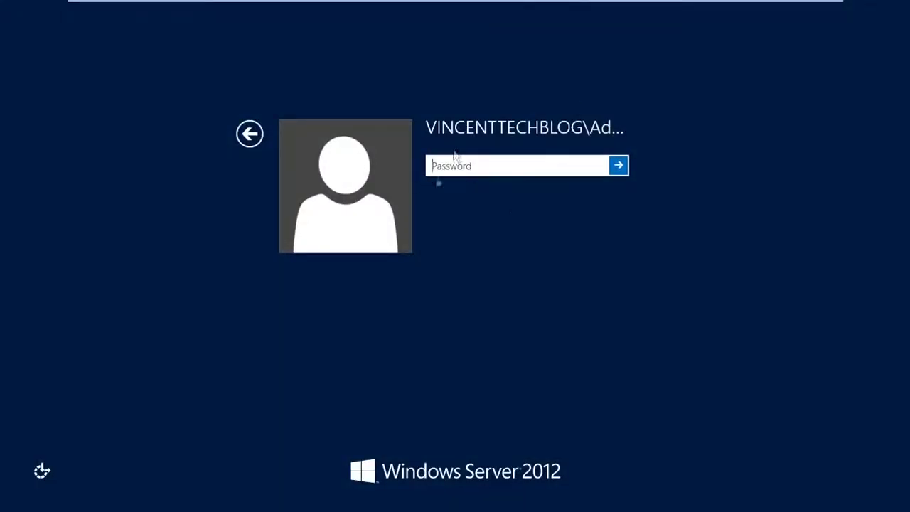
- Sign in to DC2 as the domain administrator, retyping the mistyped password
{"action": "type", "text": "******"}
{"action": "left_click_drag", "start_coordinate": [483, 164], "coordinate": [428, 165]}
{"action": "type", "text": "********"}
{"action": "key", "text": "Return"}
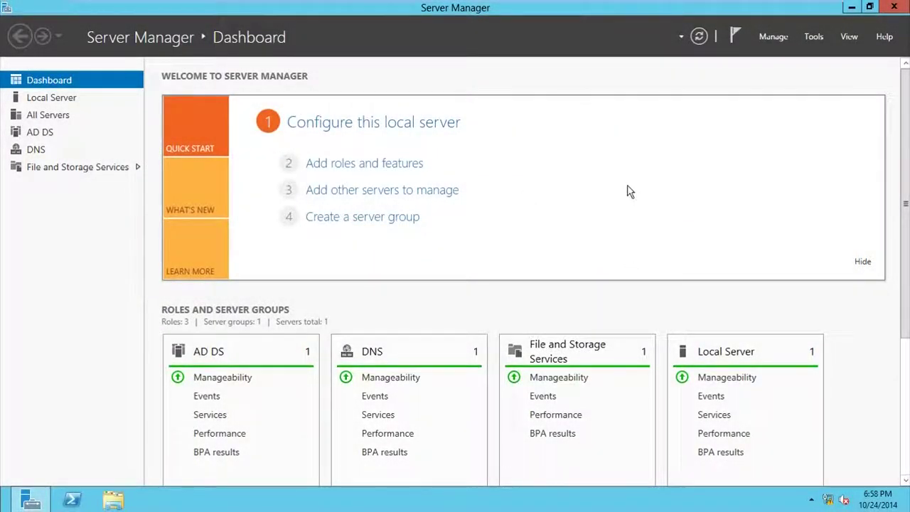
- Launch Active Directory Users and Computers from Server Manager's Tools menu
{"action": "left_click", "coordinate": [811, 39]}
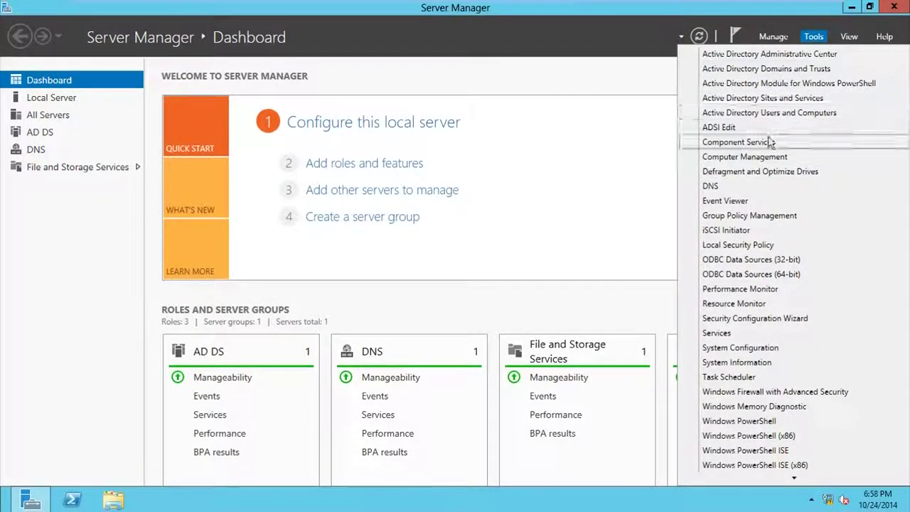
{"action": "left_click", "coordinate": [759, 114]}
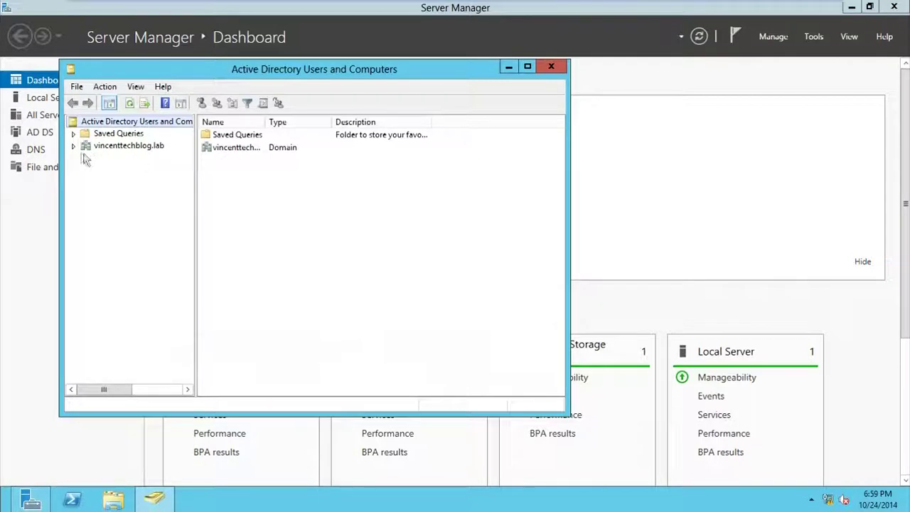
- Expand vincenttechblog.lab, list DC1 and DC2 under Domain Controllers, and widen the Site column
{"action": "left_click", "coordinate": [73, 146]}
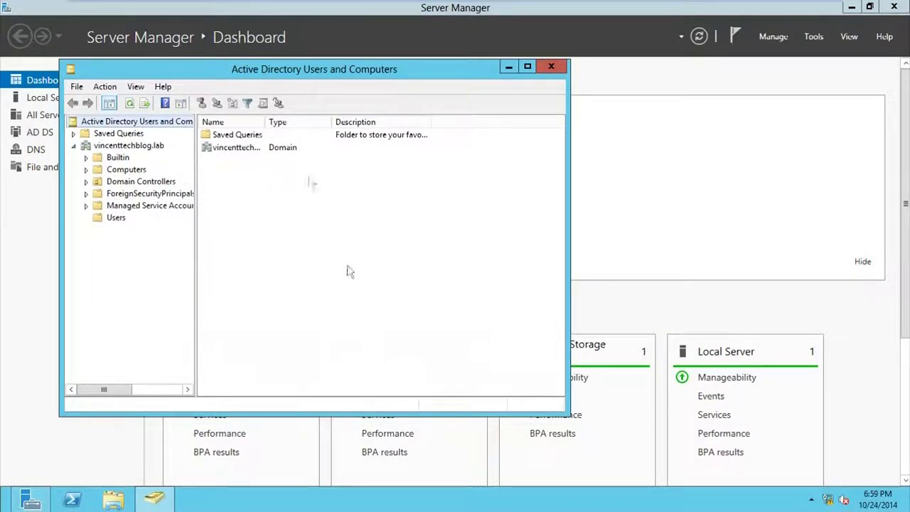
{"action": "left_click", "coordinate": [113, 220]}
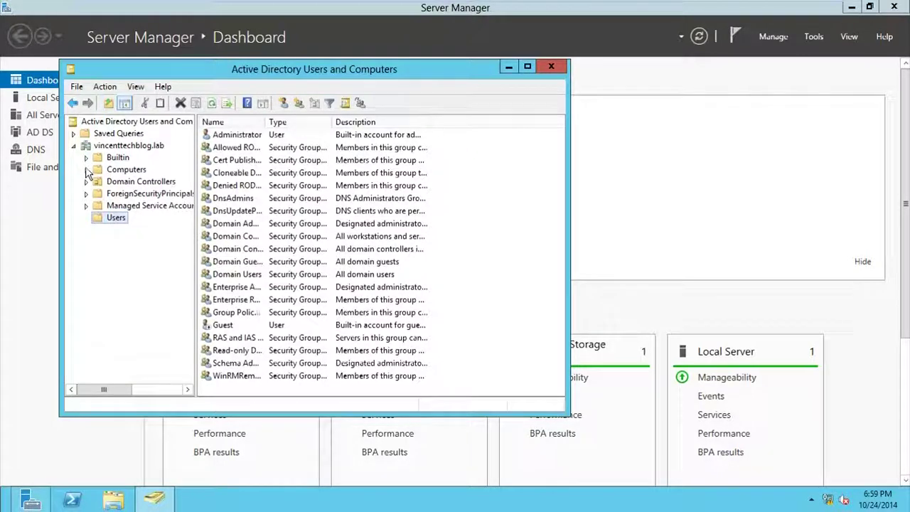
{"action": "left_click", "coordinate": [112, 183]}
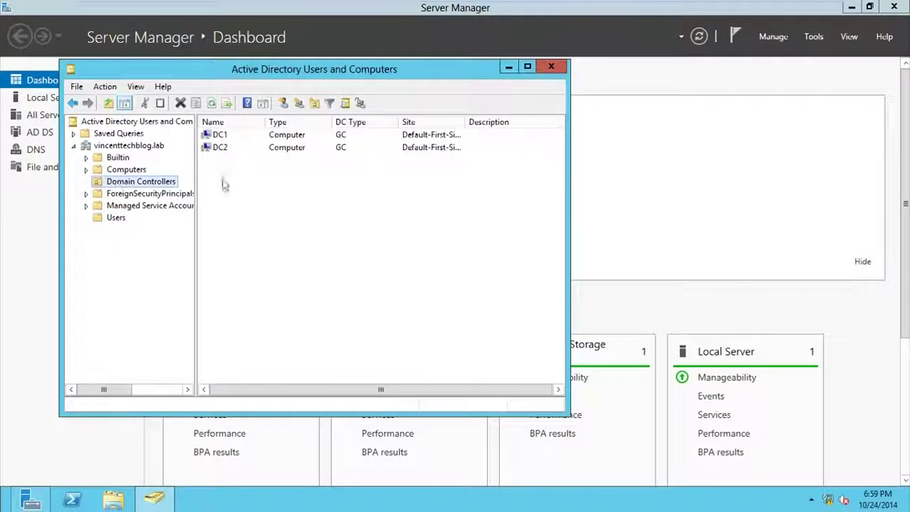
{"action": "left_click", "coordinate": [217, 148]}
{"action": "left_click", "coordinate": [221, 135]}
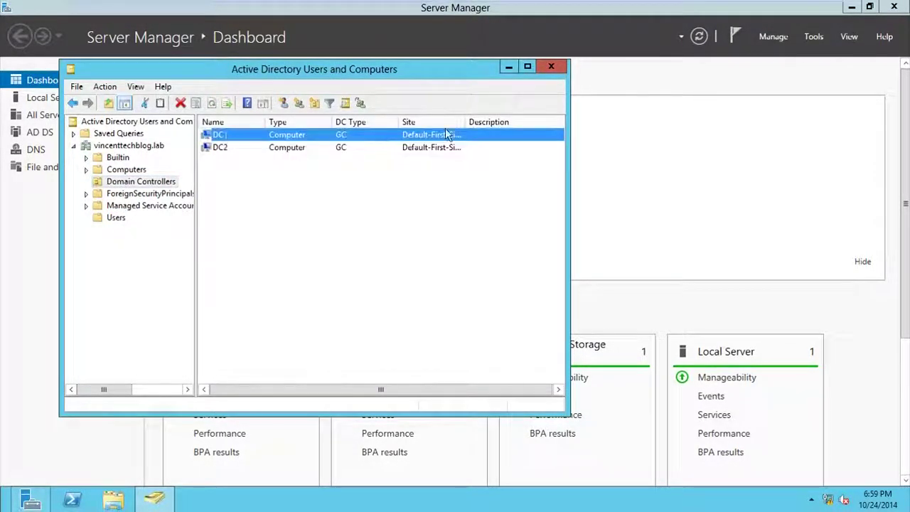
{"action": "left_click_drag", "start_coordinate": [467, 122], "coordinate": [515, 123]}
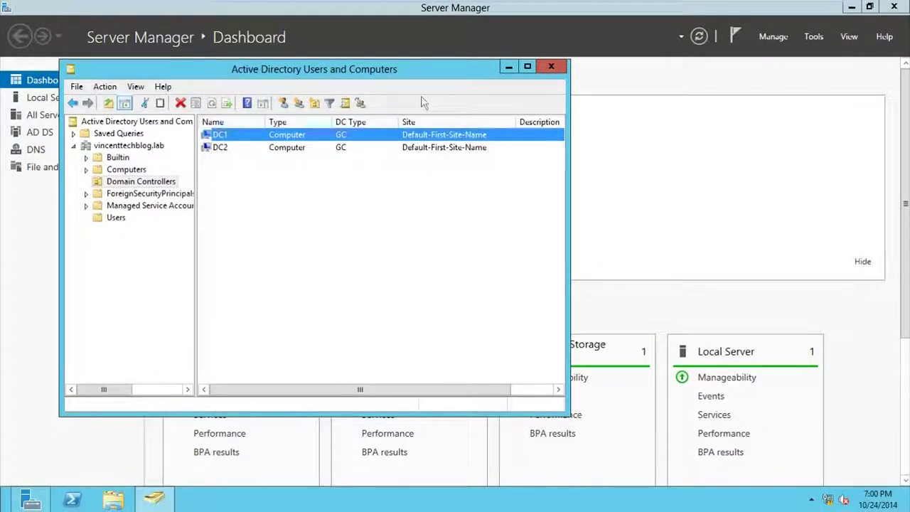
- Reposition the console, confirm the DC1 and DC2 entries, then close Active Directory Users and Computers
{"action": "left_click_drag", "start_coordinate": [398, 80], "coordinate": [493, 114]}
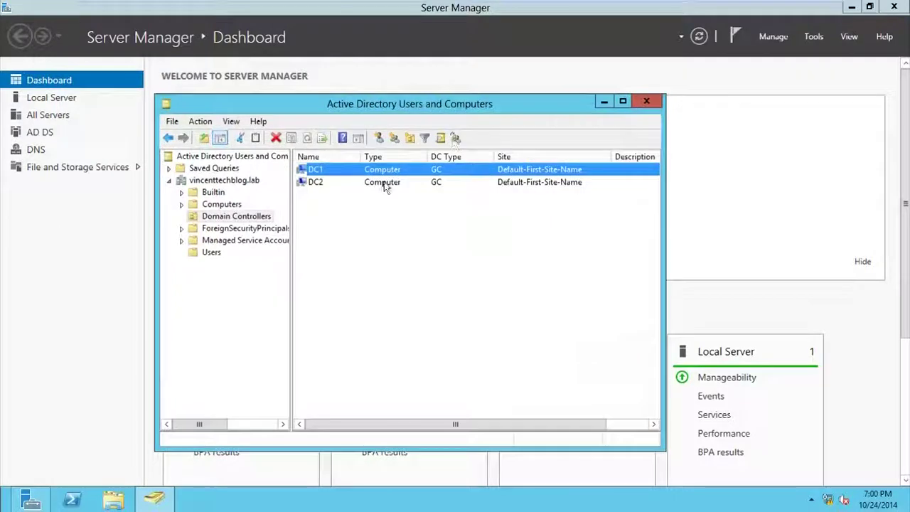
{"action": "left_click", "coordinate": [386, 183]}
{"action": "left_click", "coordinate": [364, 171]}
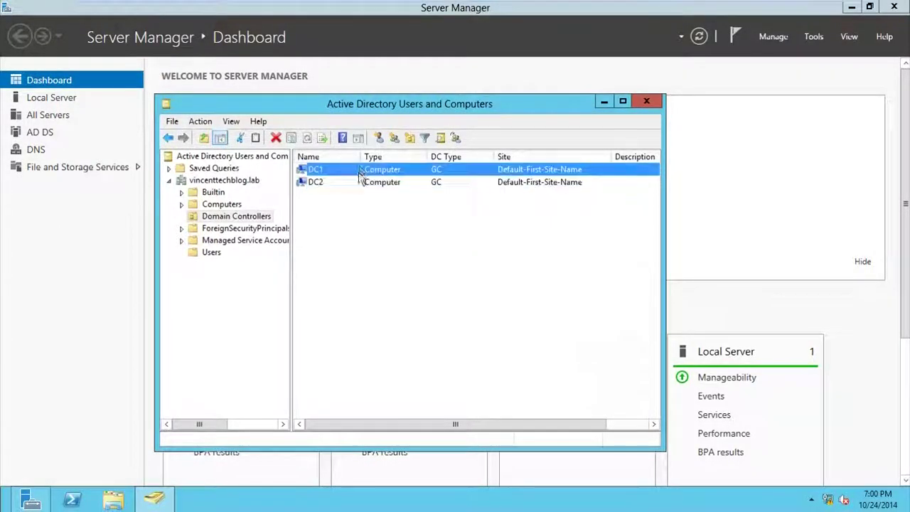
{"action": "left_click_drag", "start_coordinate": [379, 108], "coordinate": [378, 87]}
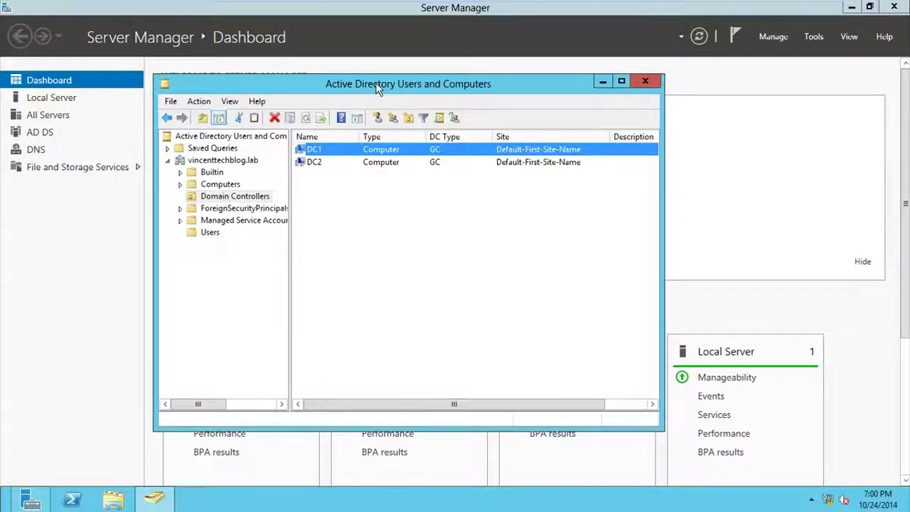
{"action": "left_click", "coordinate": [378, 168]}
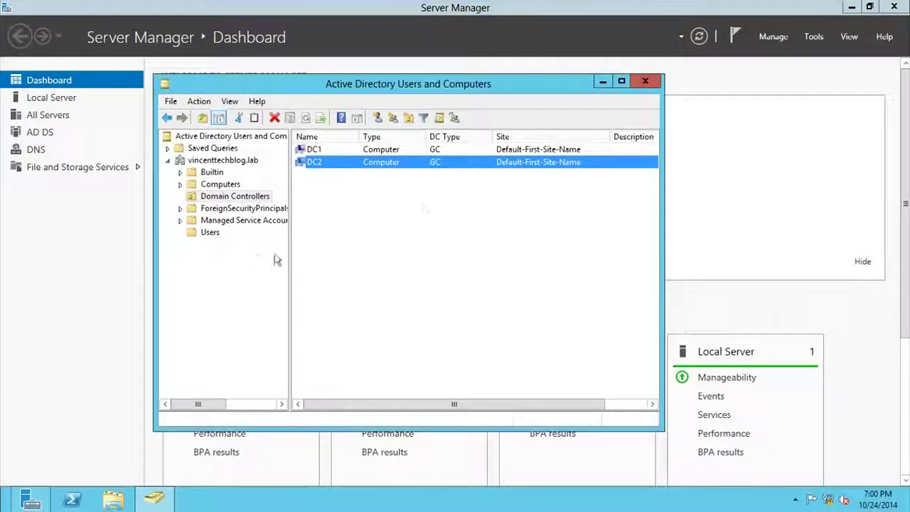
{"action": "left_click_drag", "start_coordinate": [457, 88], "coordinate": [463, 142]}
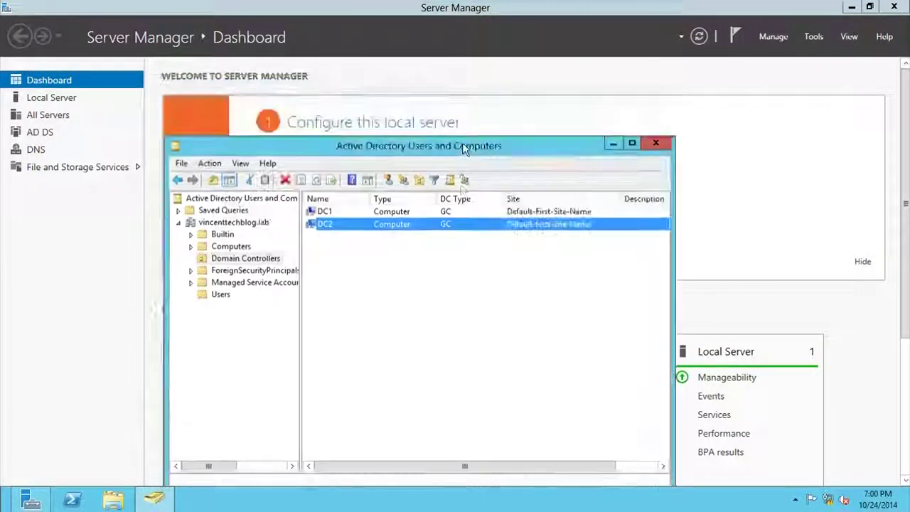
{"action": "left_click", "coordinate": [657, 144]}
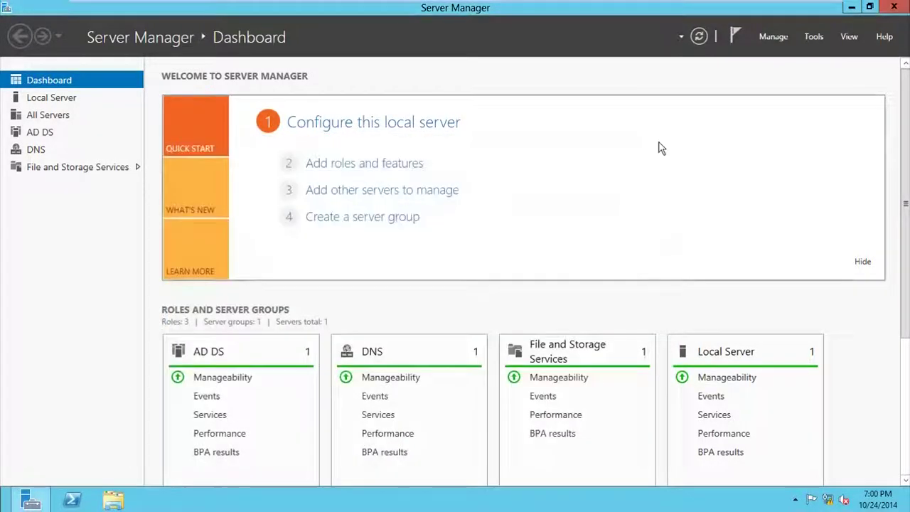